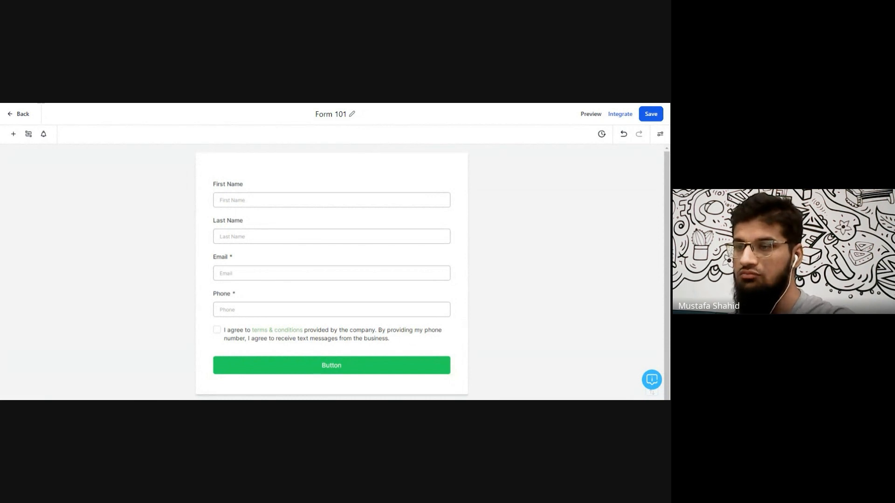
Add a Payment element to the form between the Email and Phone fields
left_click(660, 135)
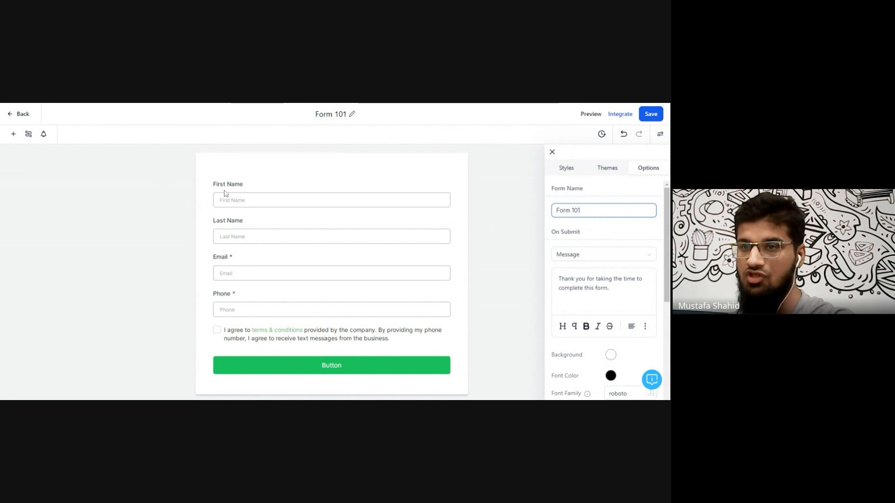
left_click(11, 135)
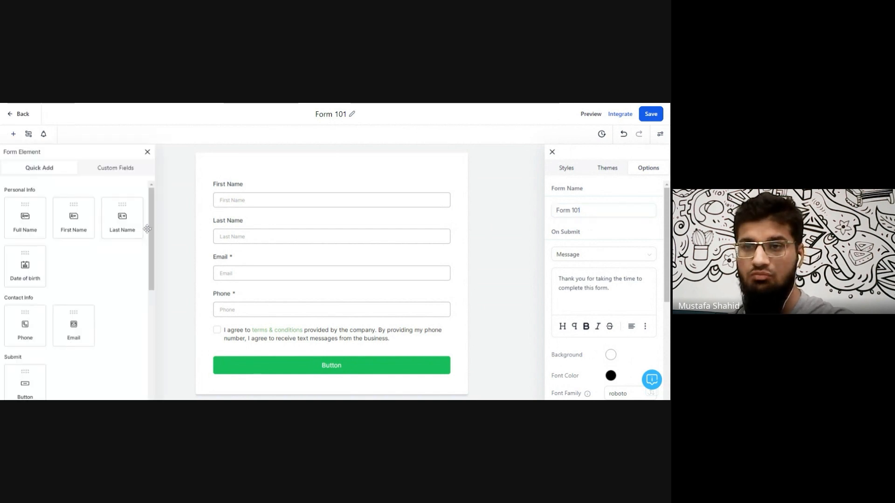
left_click_drag(149, 232, 130, 299)
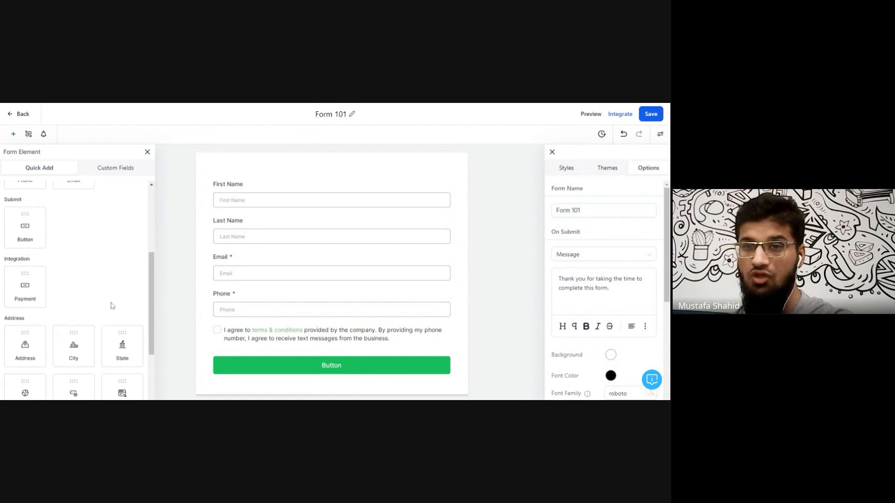
left_click_drag(34, 290, 242, 307)
scroll(464, 296, "down", 3)
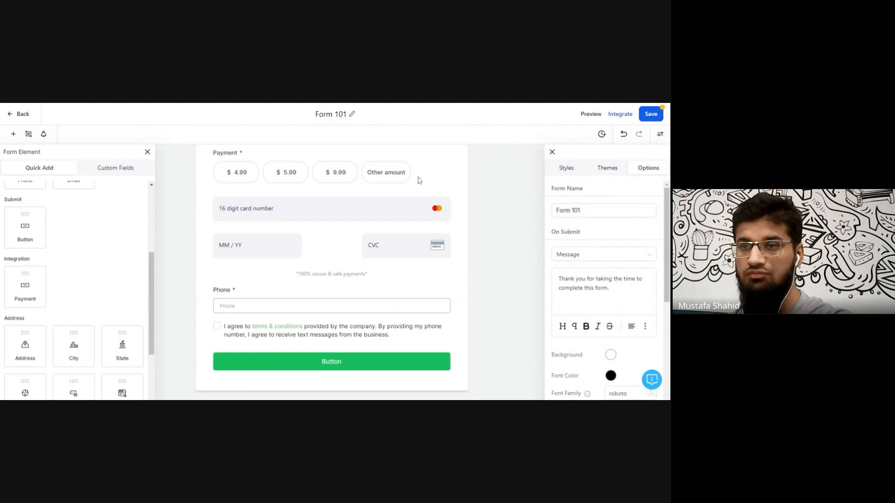
Disable the Payment element's Include other amount option, and remove the element from the form
left_click(279, 233)
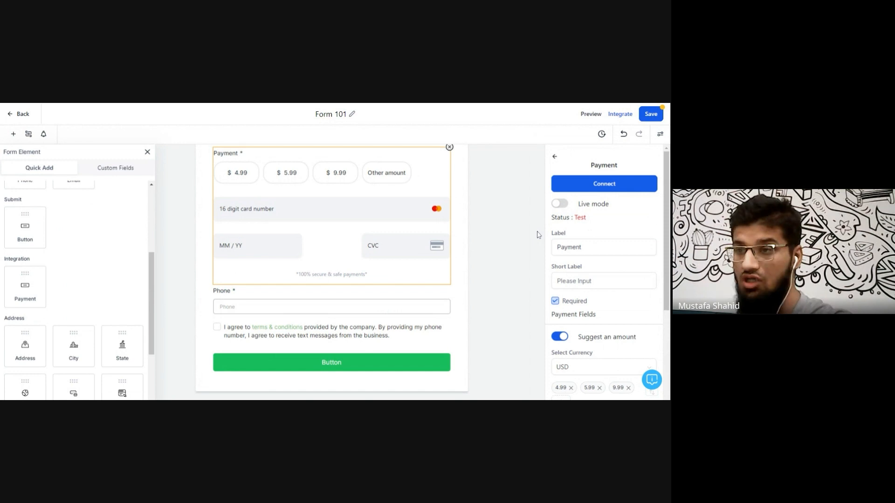
scroll(560, 332, "down", 4)
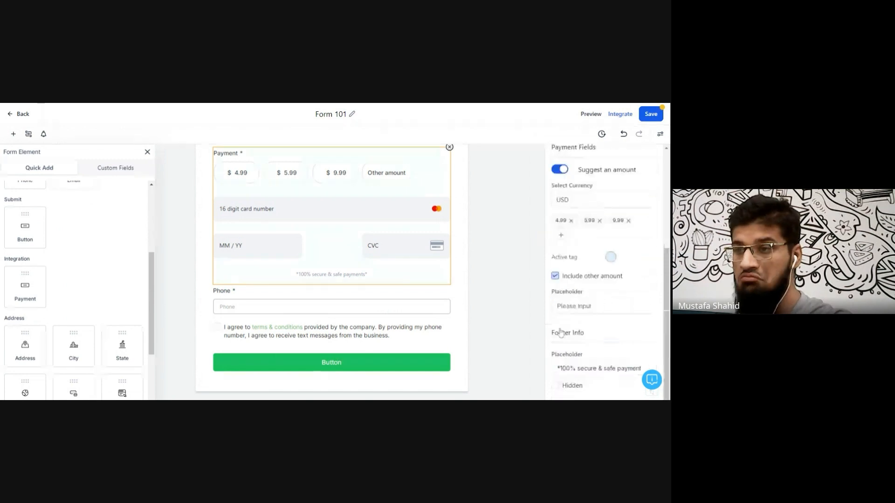
scroll(561, 333, "down", 1)
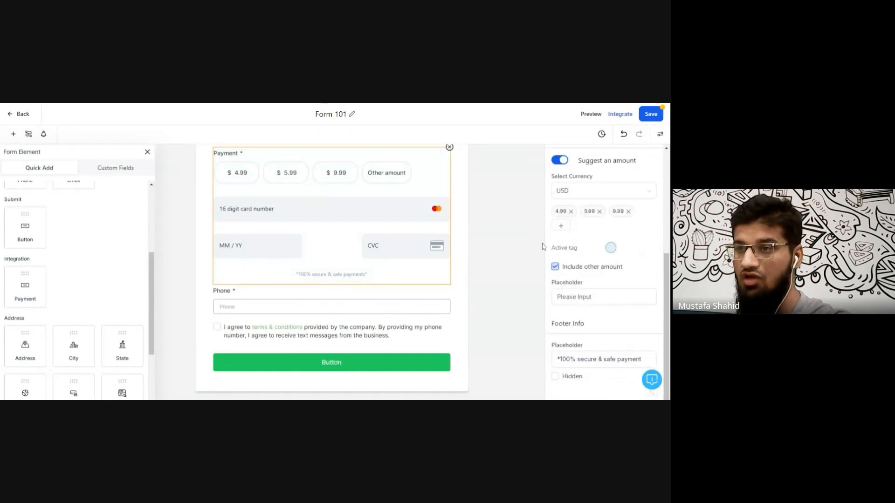
left_click(555, 267)
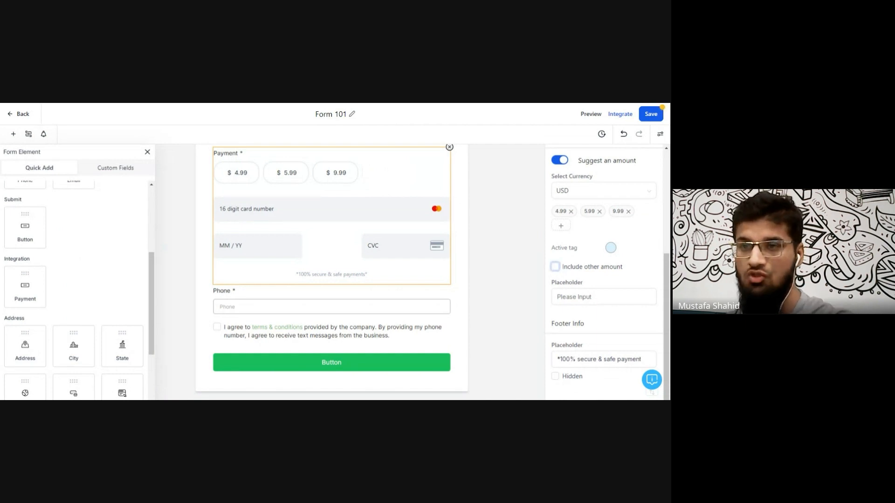
scroll(392, 206, "up", 1)
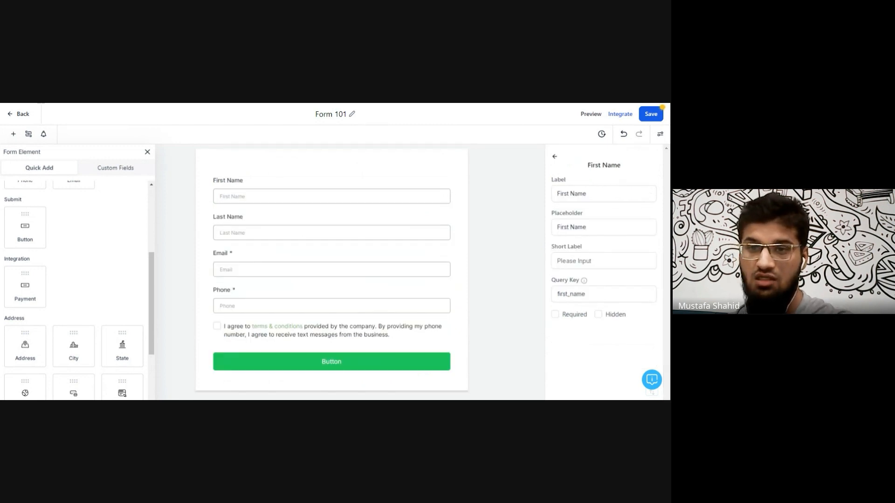
Add a customized Text element at the top of the form, above the First Name field
scroll(123, 215, "down", 2)
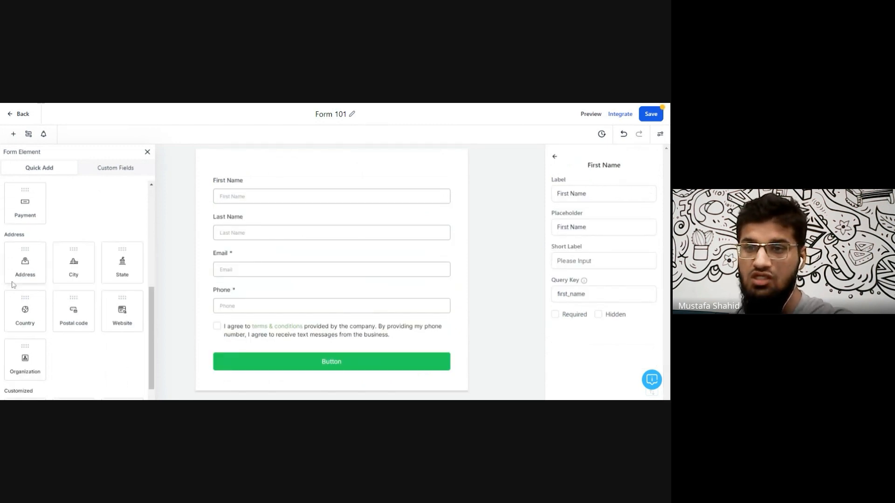
scroll(120, 345, "down", 1)
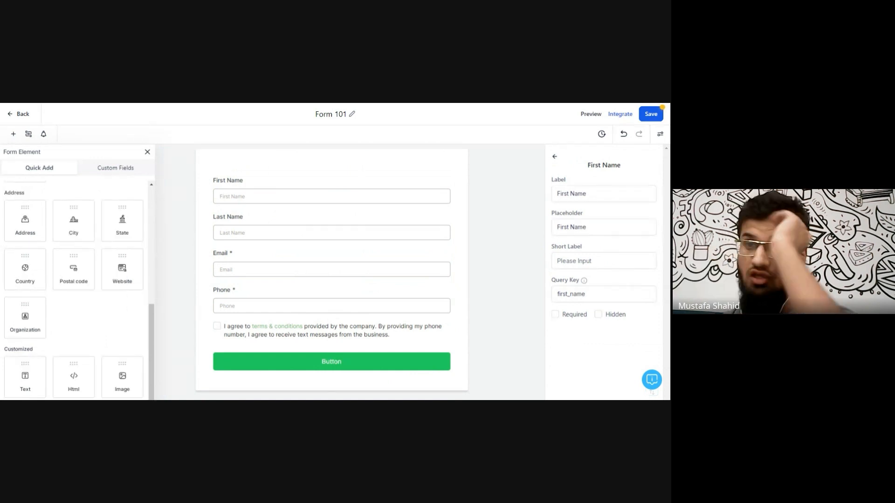
scroll(113, 343, "down", 1)
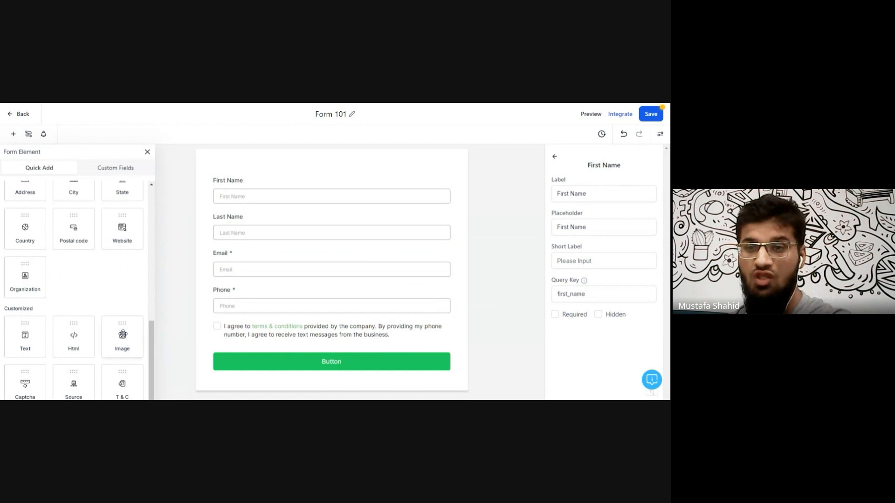
left_click_drag(27, 338, 269, 190)
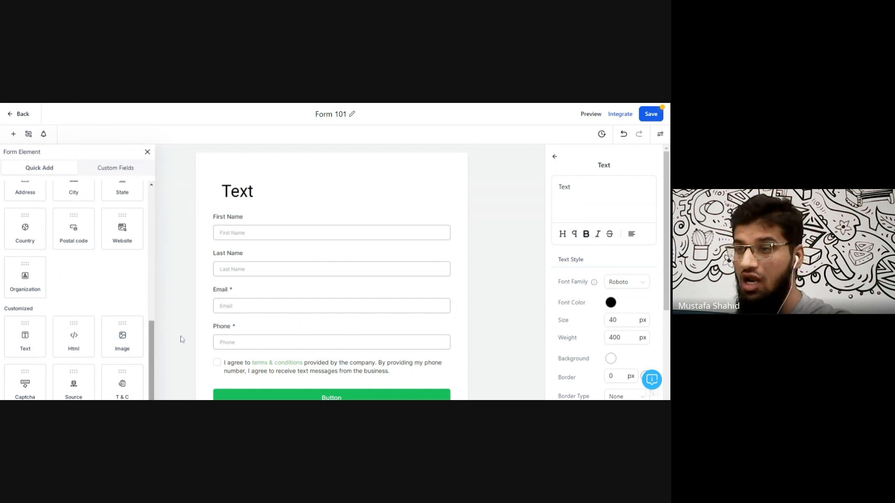
Look through the text and form settings, and enable Agency Branding in the form's miscellaneous styles
scroll(182, 340, "down", 1)
scroll(567, 304, "down", 4)
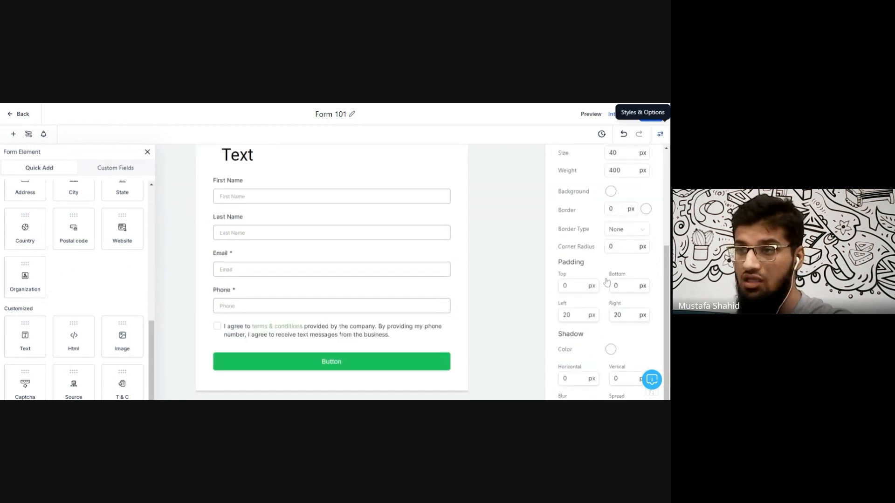
left_click(660, 134)
scroll(600, 314, "down", 5)
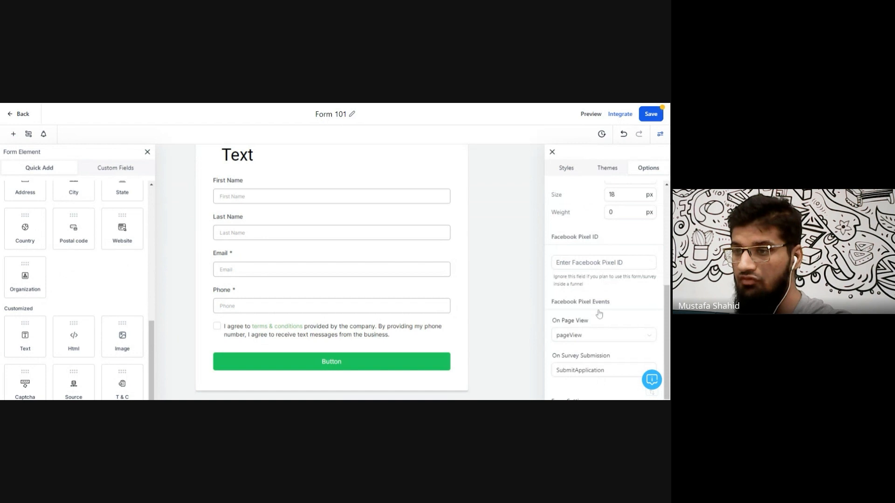
scroll(598, 313, "down", 1)
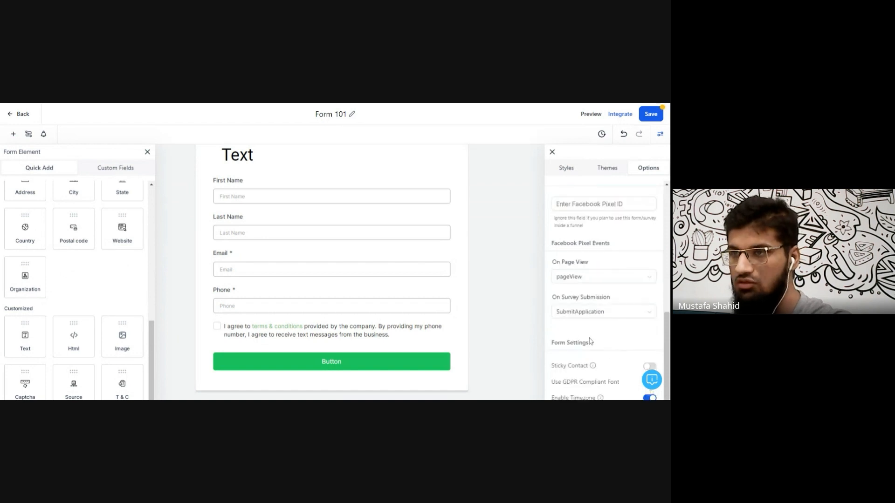
scroll(590, 341, "up", 2)
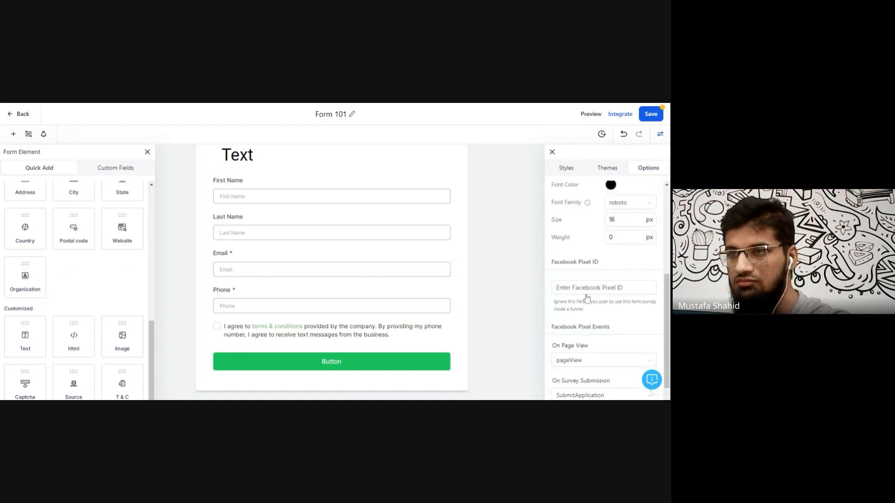
left_click(566, 167)
scroll(588, 298, "down", 15)
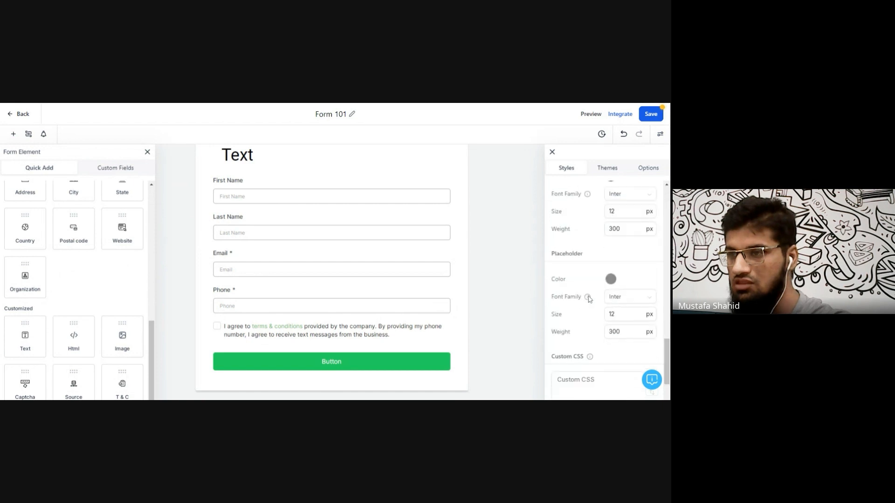
scroll(589, 299, "down", 5)
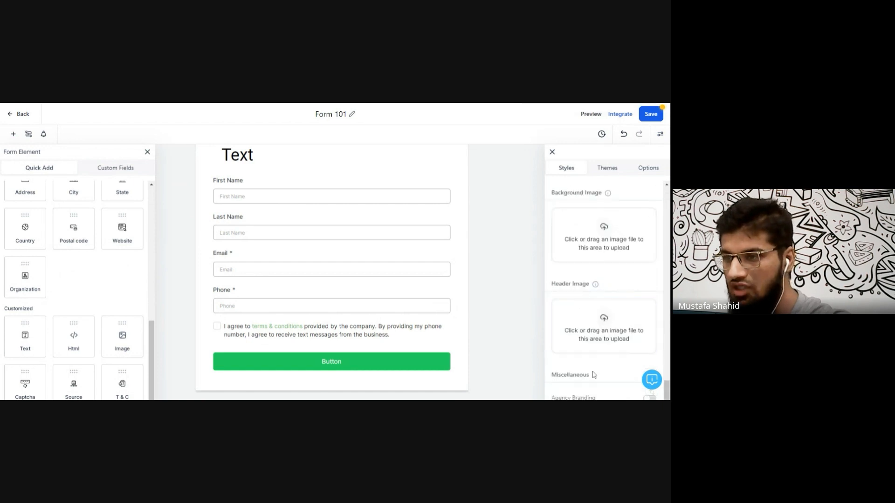
left_click(649, 398)
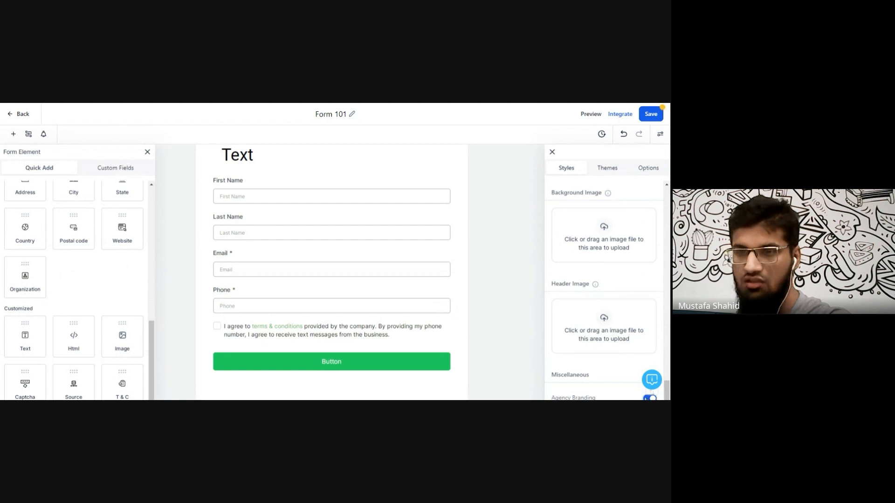
scroll(260, 372, "down", 1)
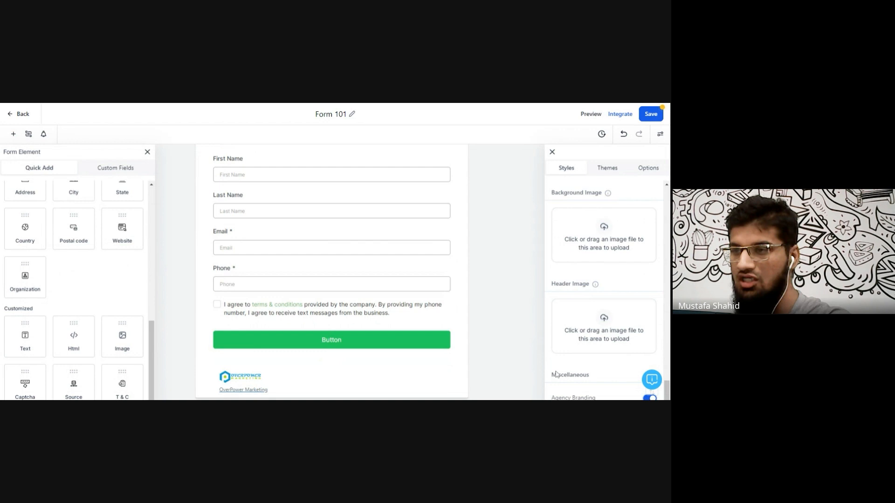
Apply the Animal Lover theme to the form, accepting the loss of current style modifications
scroll(560, 327, "up", 3)
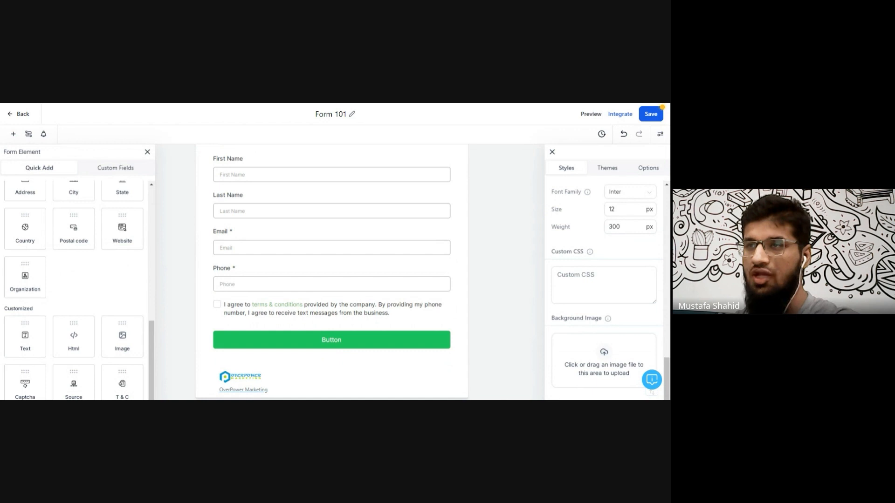
left_click(608, 168)
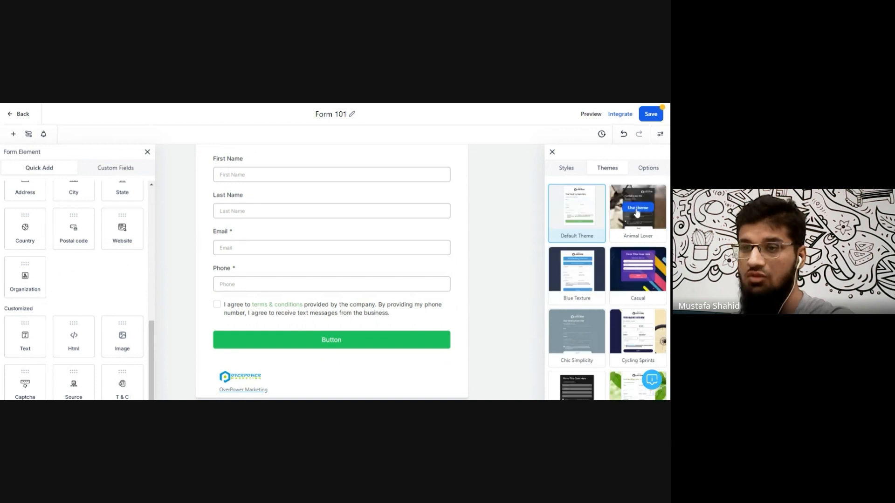
left_click(636, 211)
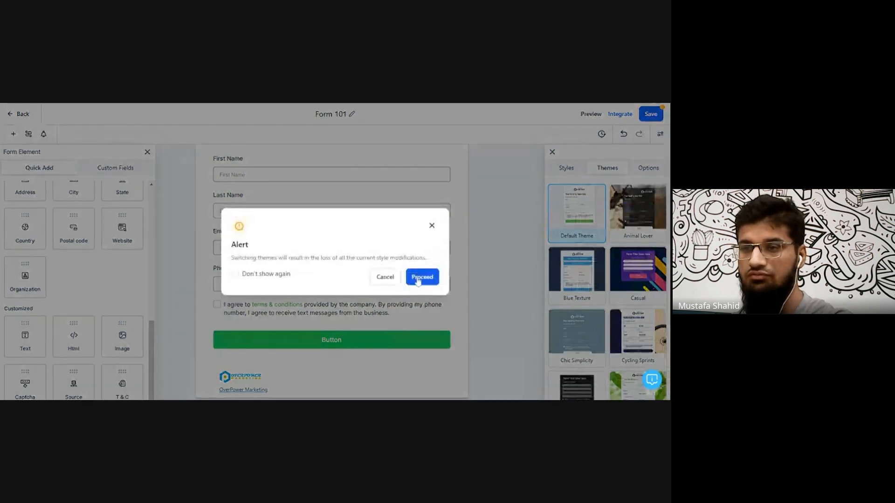
left_click(419, 280)
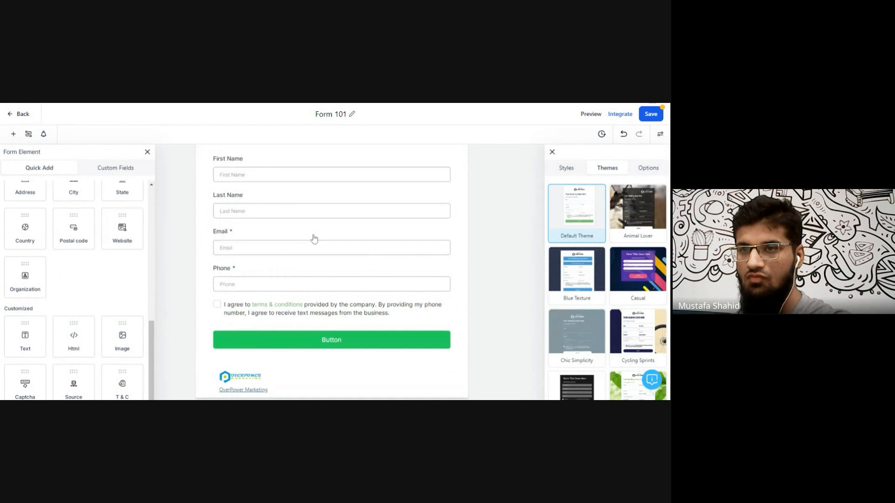
left_click(638, 214)
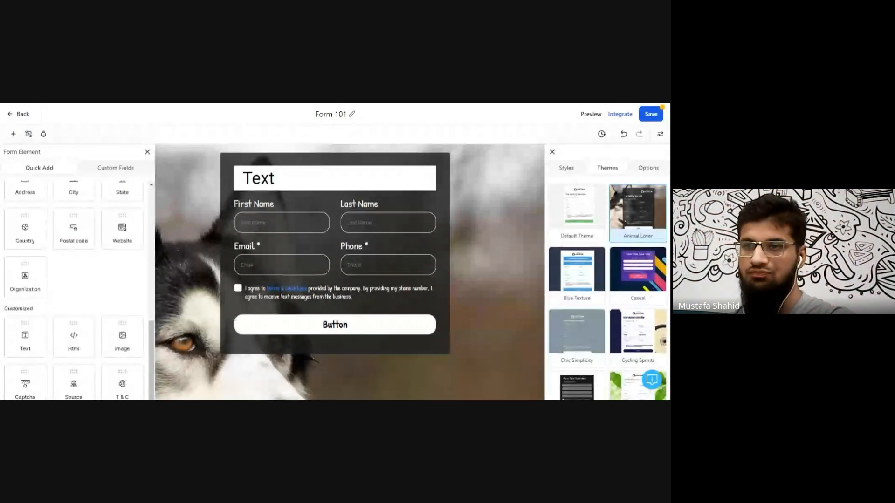
Switch to the Forms list and examine the form templates in the Template Library, closing it without choosing one
key("ctrl+shift+Tab")
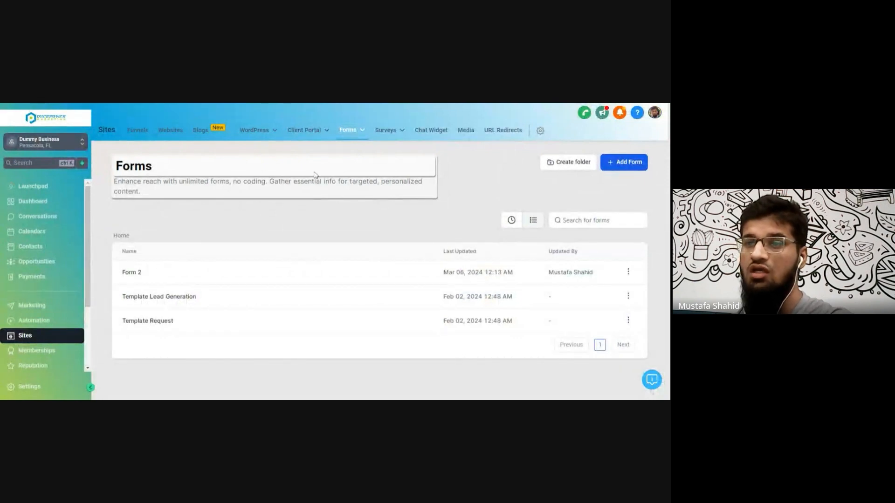
mouse_move(349, 134)
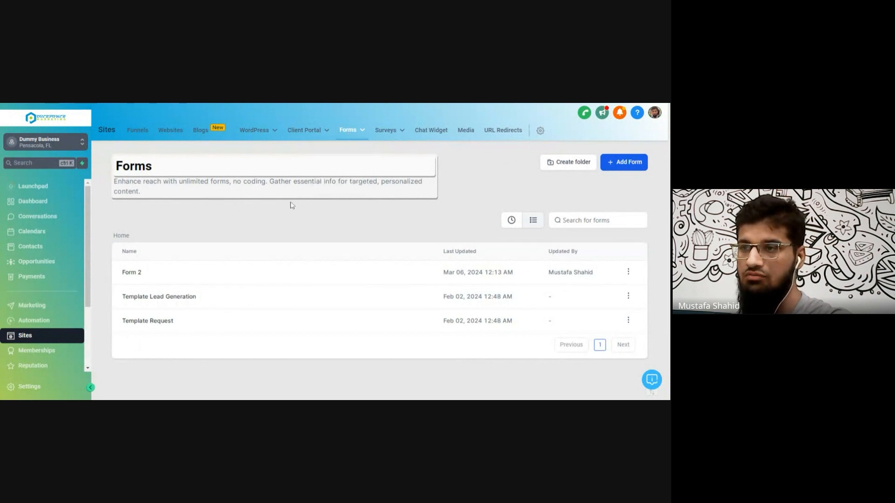
left_click(617, 166)
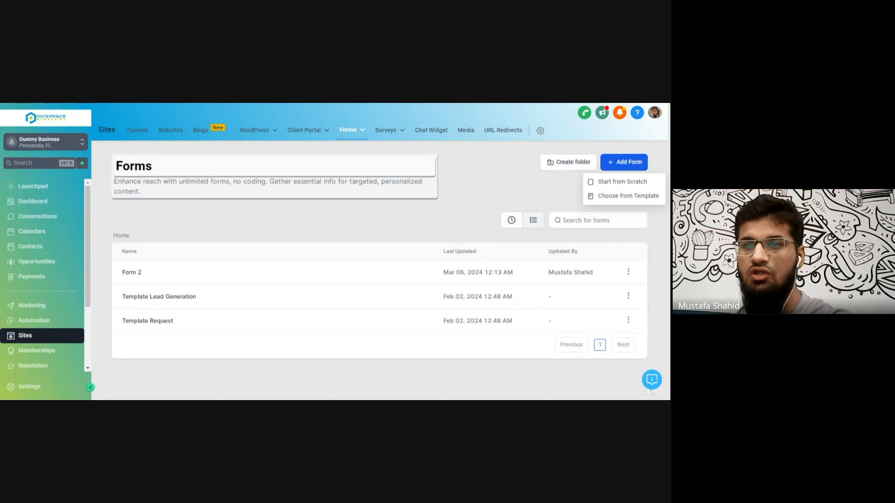
left_click(614, 202)
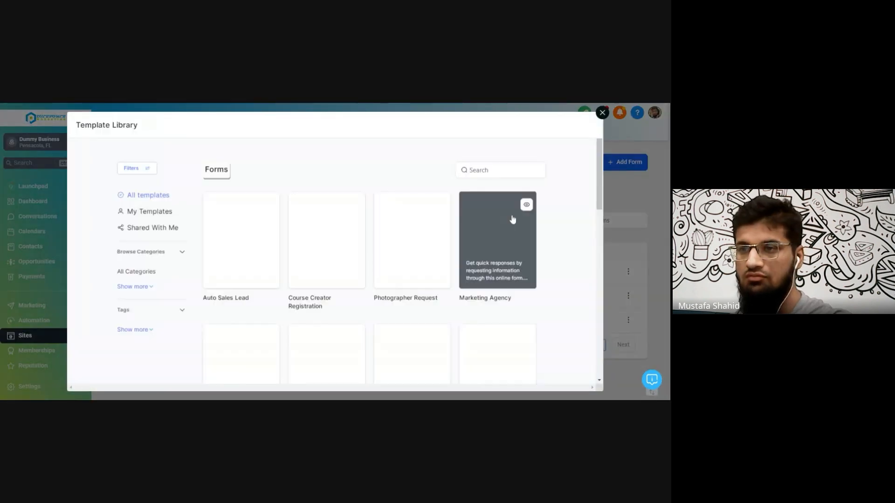
scroll(476, 241, "down", 1)
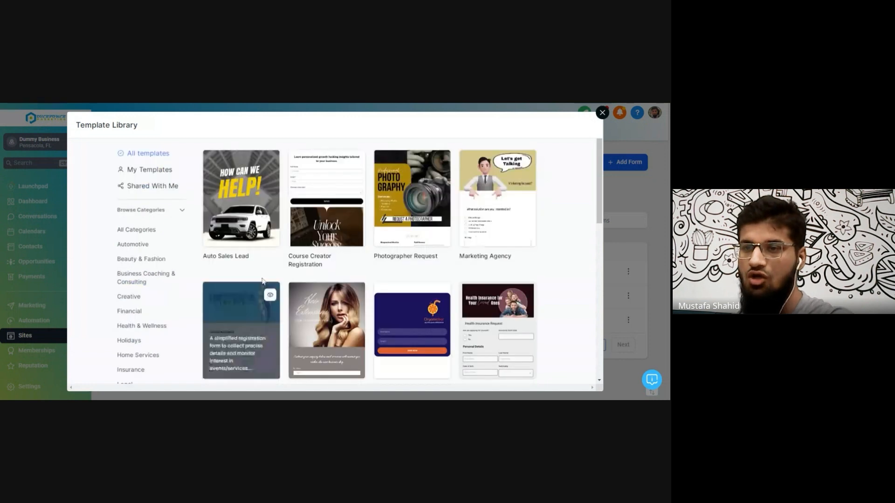
scroll(563, 284, "down", 2)
scroll(562, 284, "down", 1)
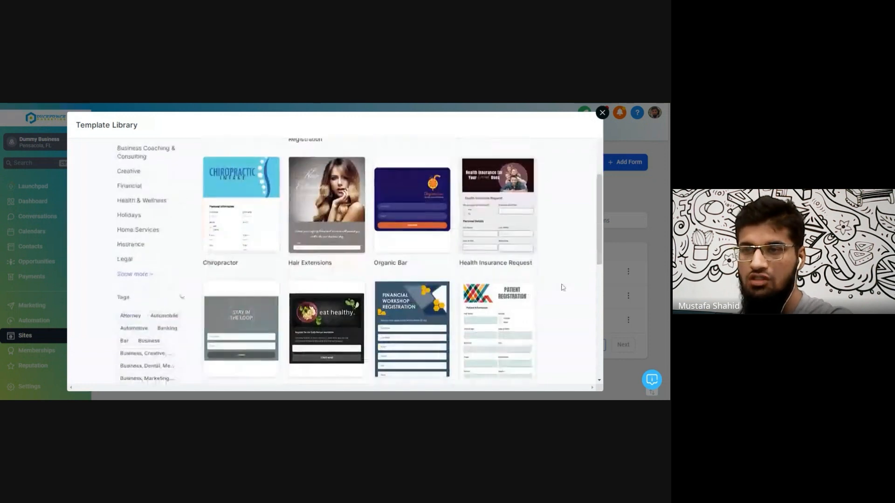
scroll(279, 282, "down", 2)
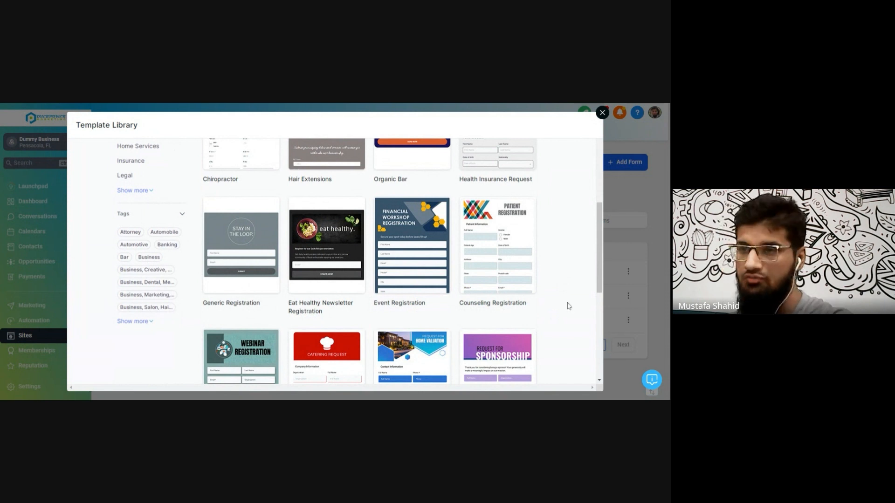
mouse_move(254, 259)
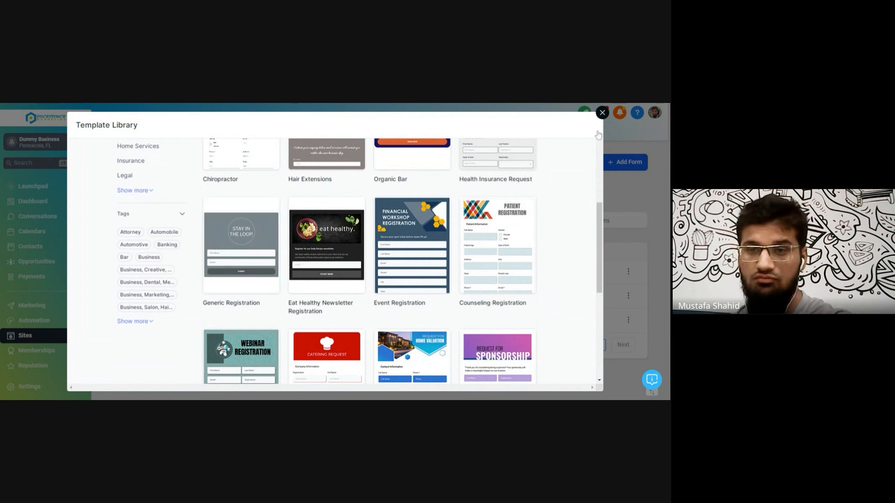
left_click(603, 113)
scroll(60, 298, "down", 2)
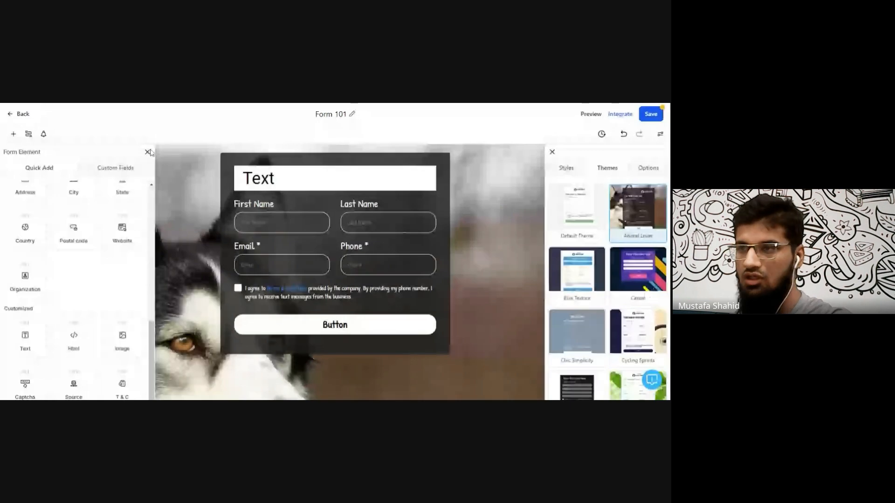
Apply the Default Theme to the form, accepting the loss of the current style modifications
left_click(575, 211)
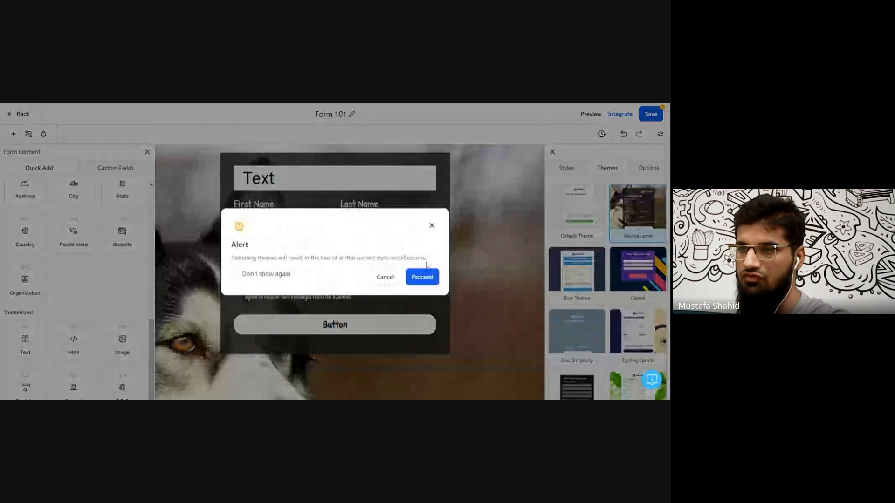
left_click(385, 277)
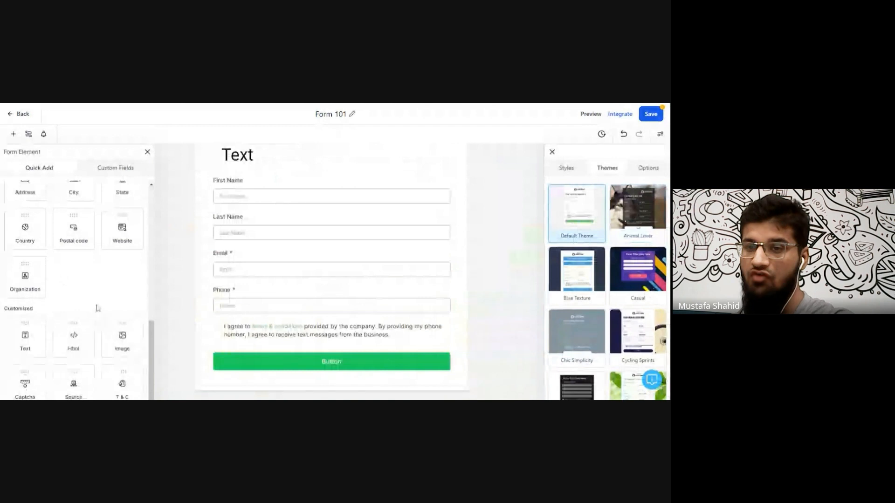
Look through the custom fields offered as form elements and bring up the dialog for a new custom field
scroll(86, 247, "up", 5)
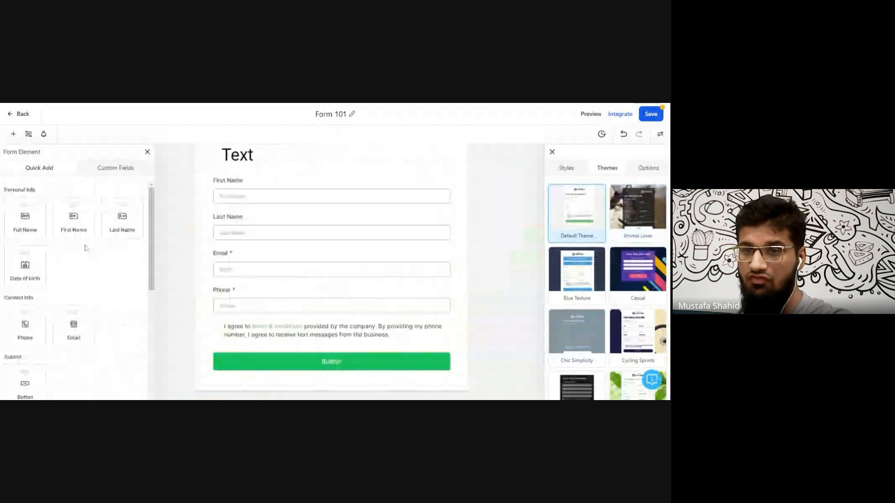
left_click(116, 168)
scroll(85, 248, "down", 3)
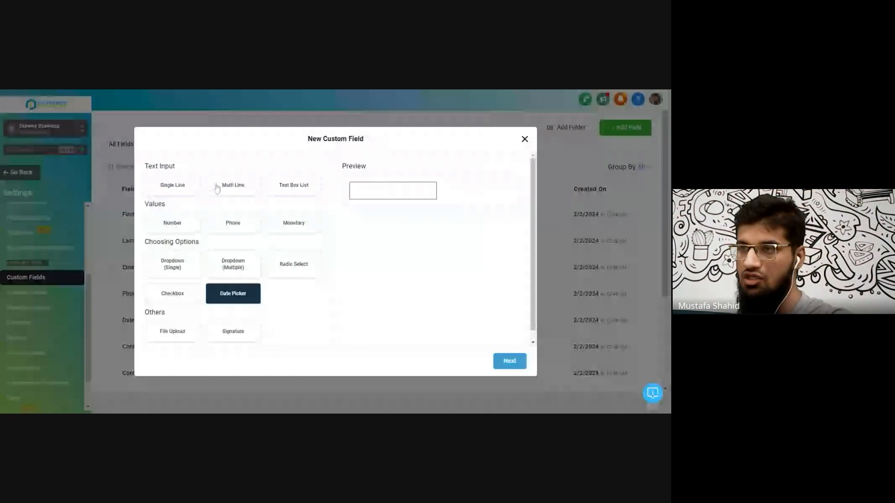
Preview the Single Line, Dropdown (Multiple), Dropdown (Single), Checkbox, File Upload, Signature and Date Picker types for a new custom field
left_click(179, 186)
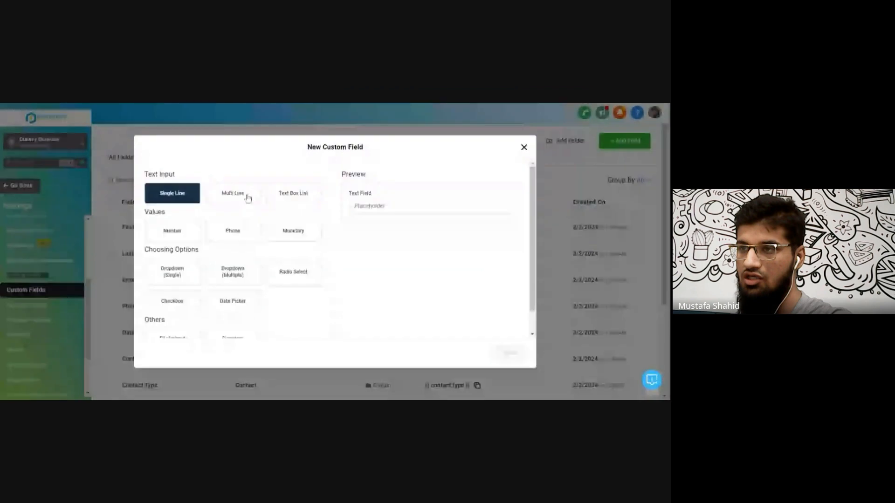
left_click(232, 272)
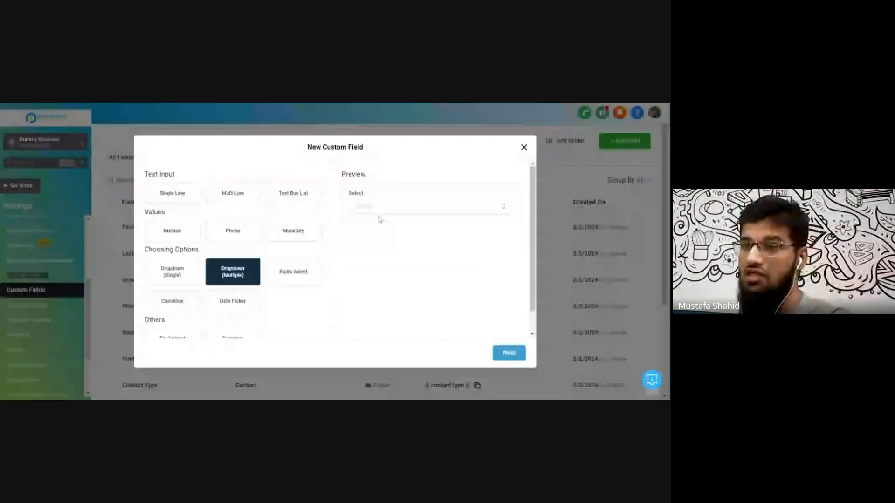
left_click(379, 207)
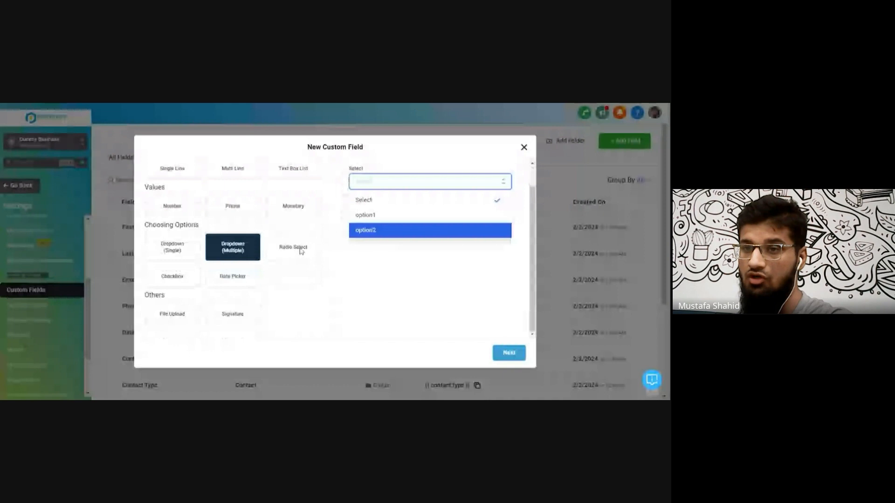
left_click(172, 247)
left_click(383, 186)
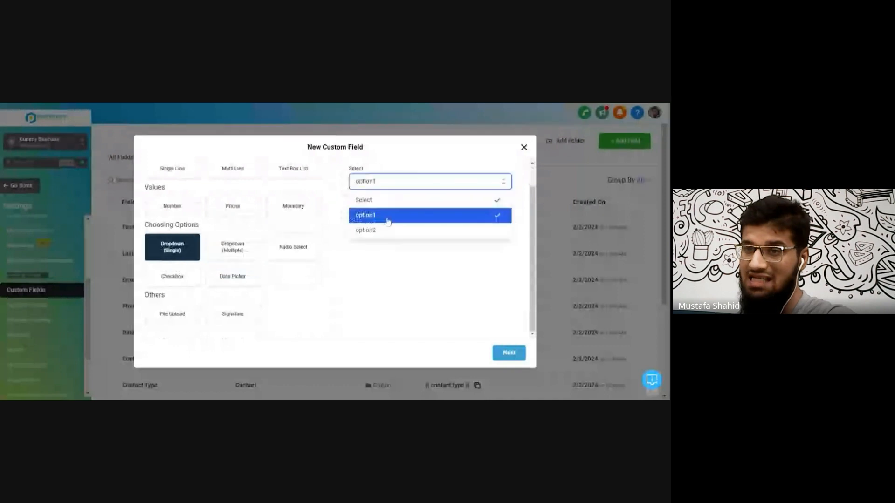
left_click(387, 220)
left_click(192, 279)
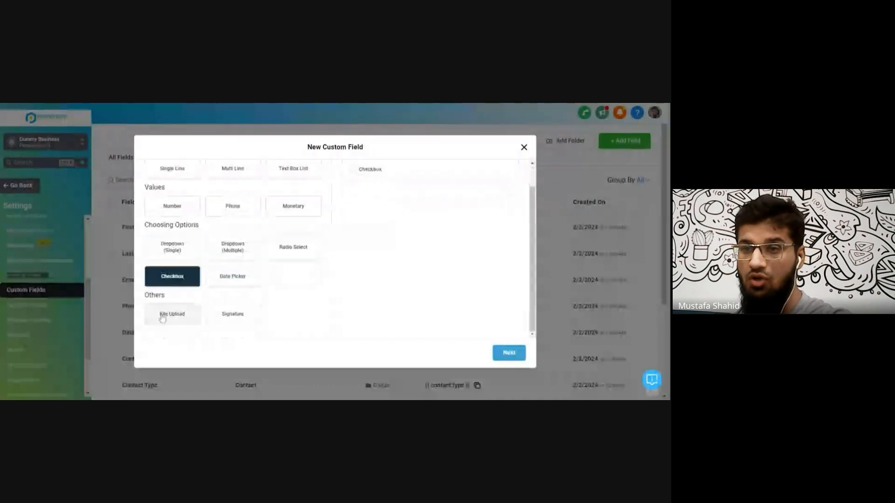
left_click(162, 316)
left_click(231, 315)
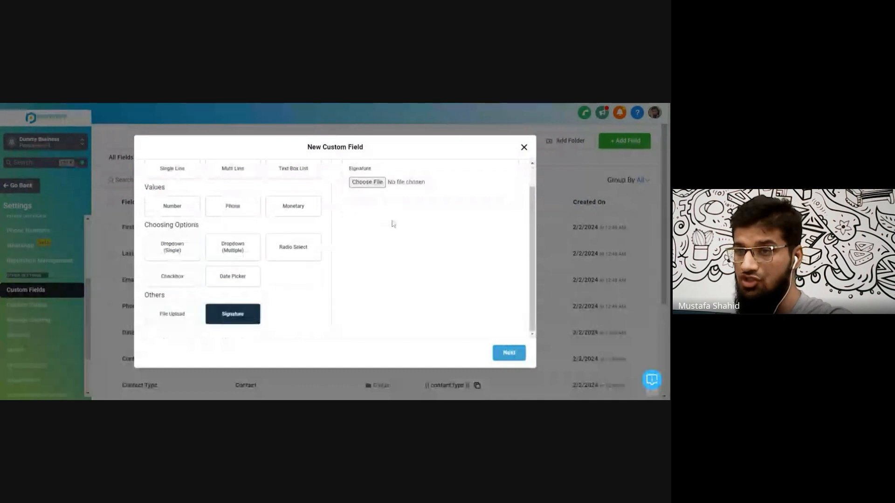
left_click(228, 282)
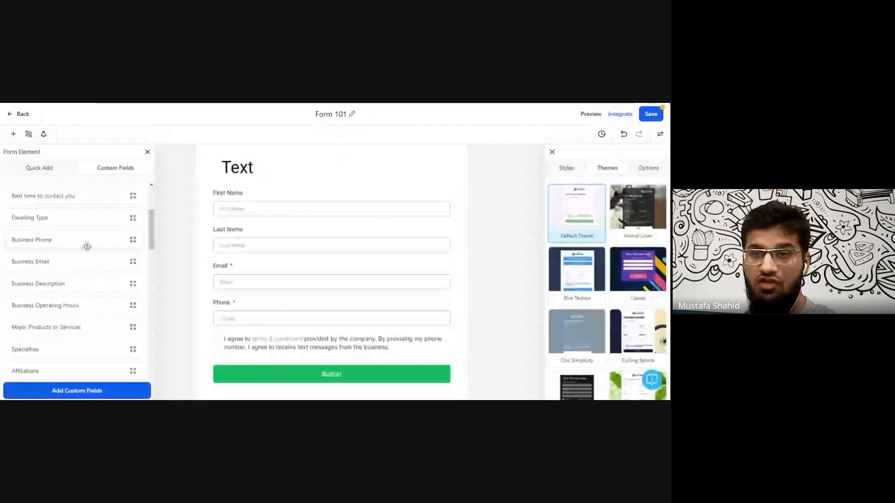
Examine the existing custom fields available for Form 101, and close the form element and theme settings
scroll(86, 246, "up", 3)
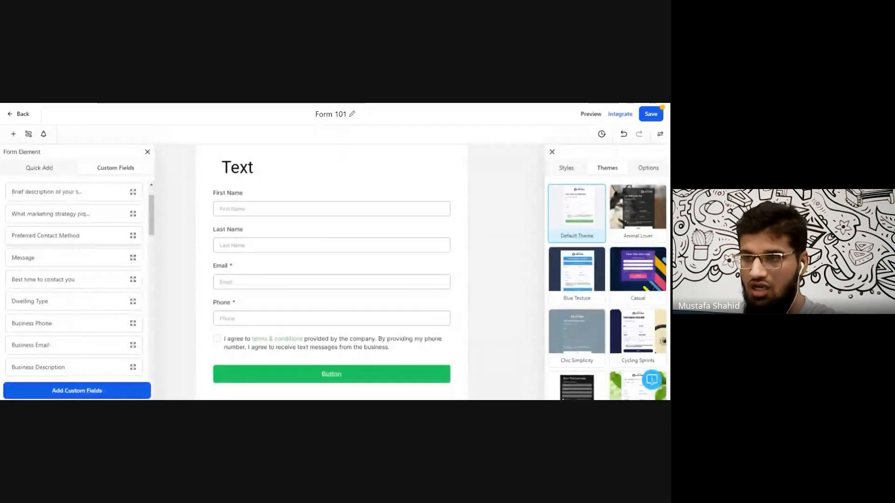
scroll(78, 242, "down", 1)
scroll(78, 242, "down", 1)
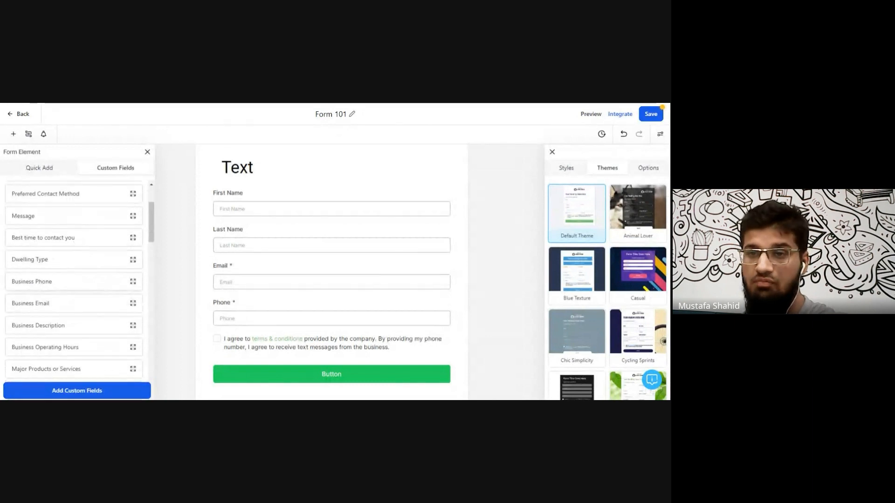
scroll(80, 294, "down", 2)
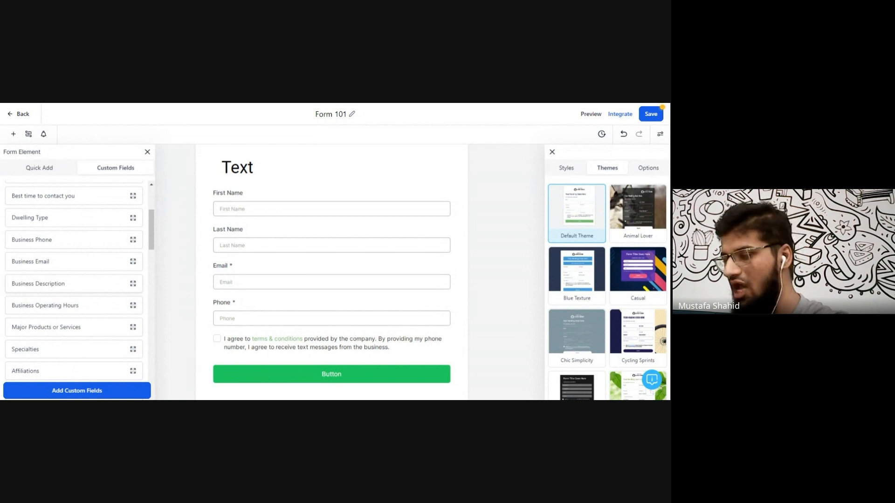
scroll(85, 285, "down", 3)
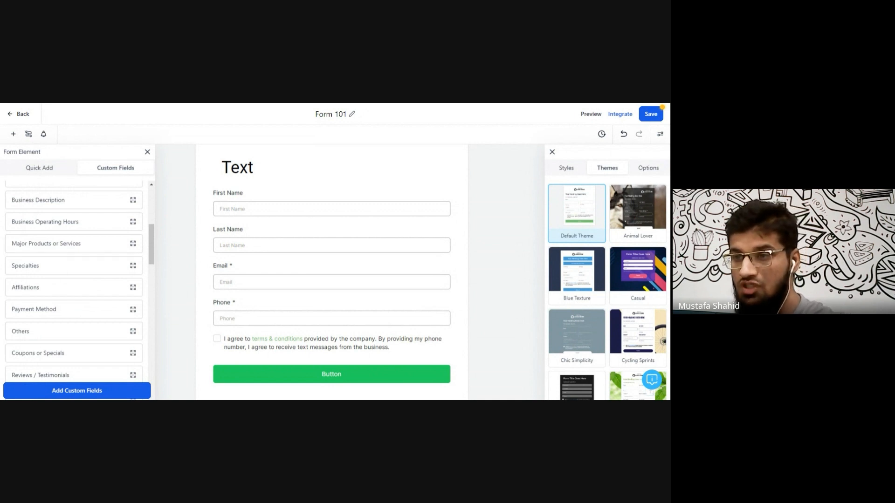
left_click(148, 153)
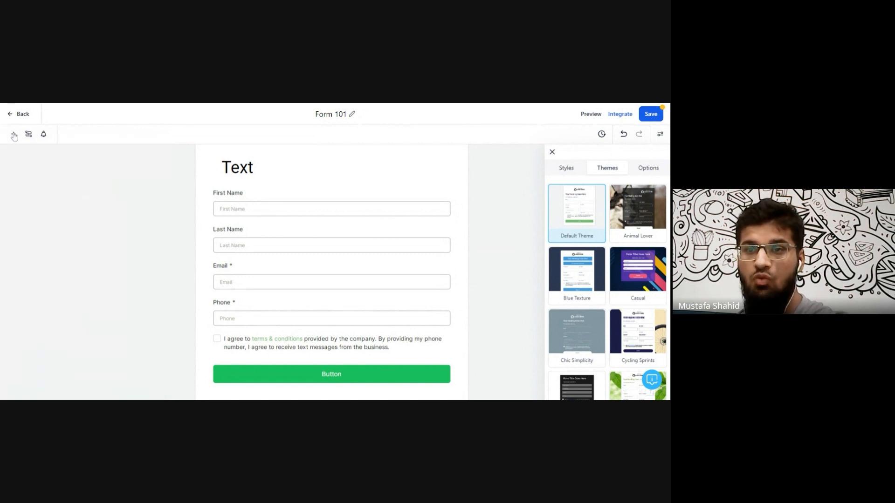
left_click(551, 152)
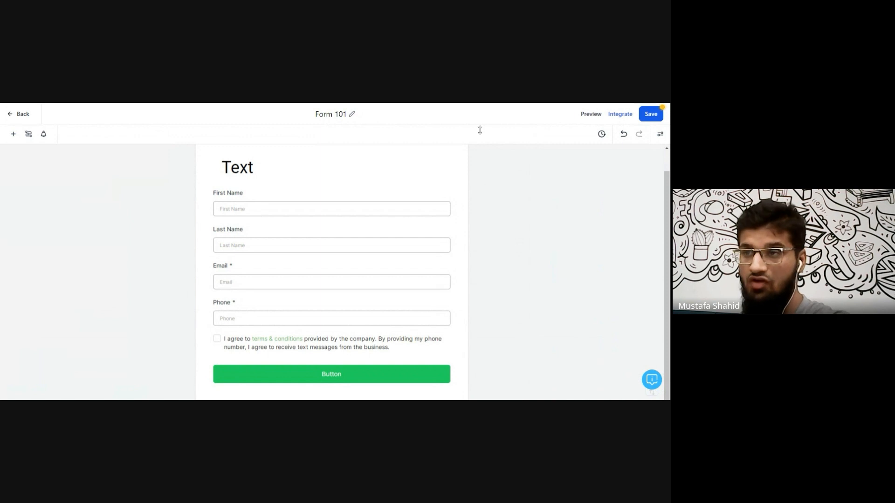
In the form's styles, turn on Inline Form, turn off Show Label and set the input style to Line
left_click(661, 135)
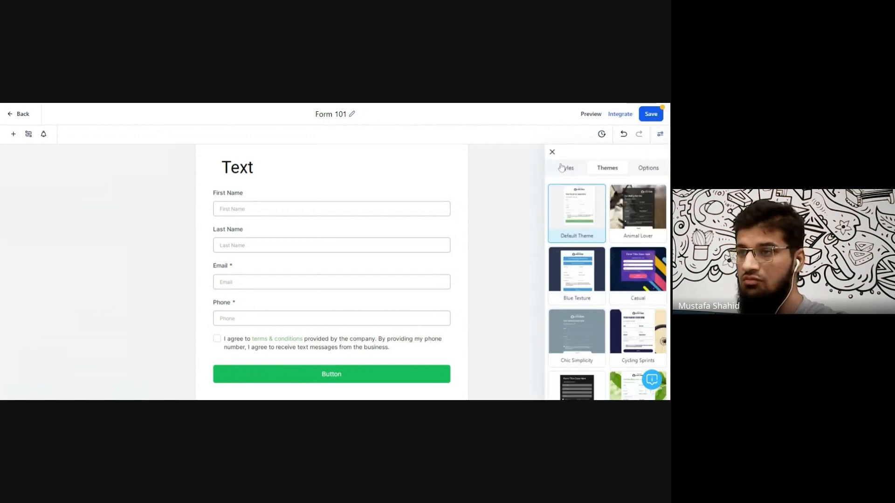
left_click(567, 169)
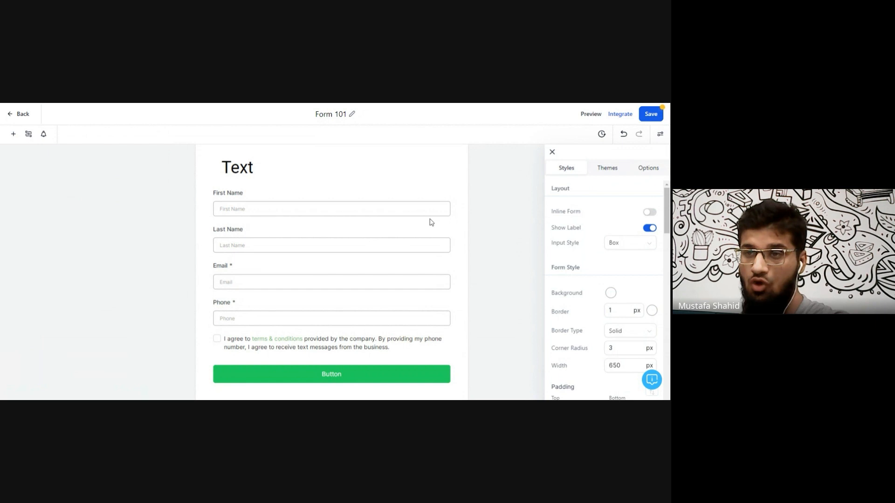
left_click(650, 212)
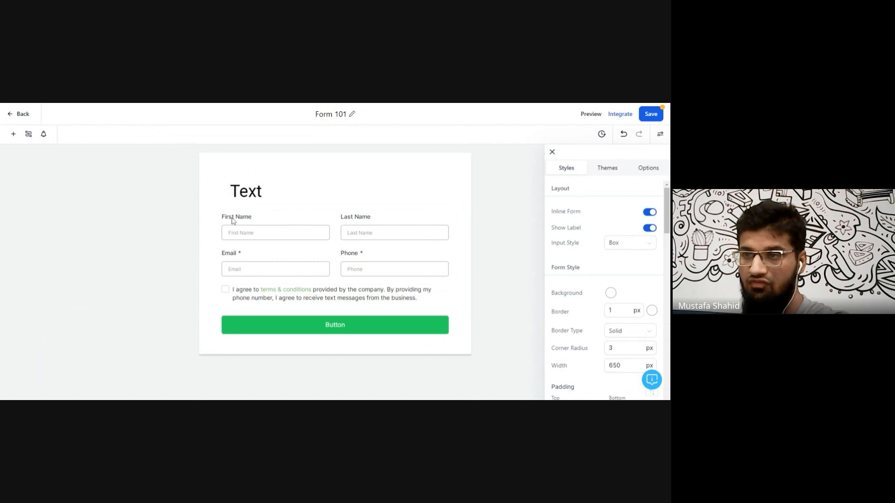
left_click(650, 228)
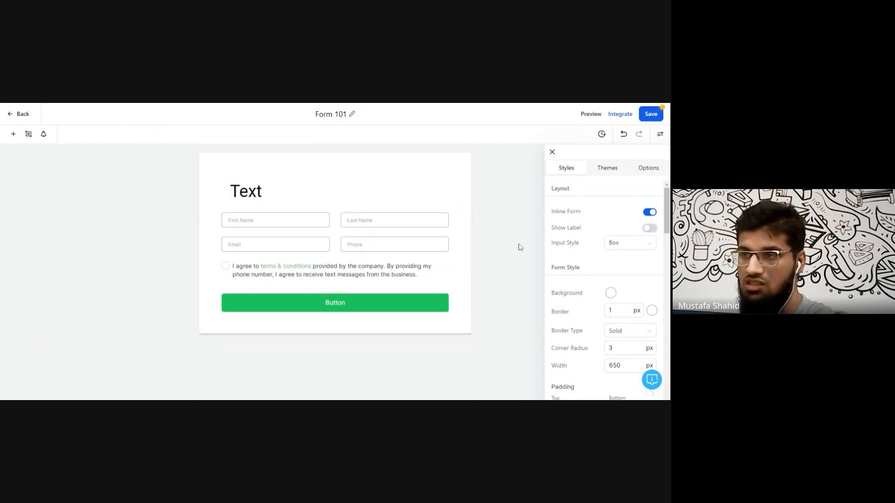
left_click(639, 247)
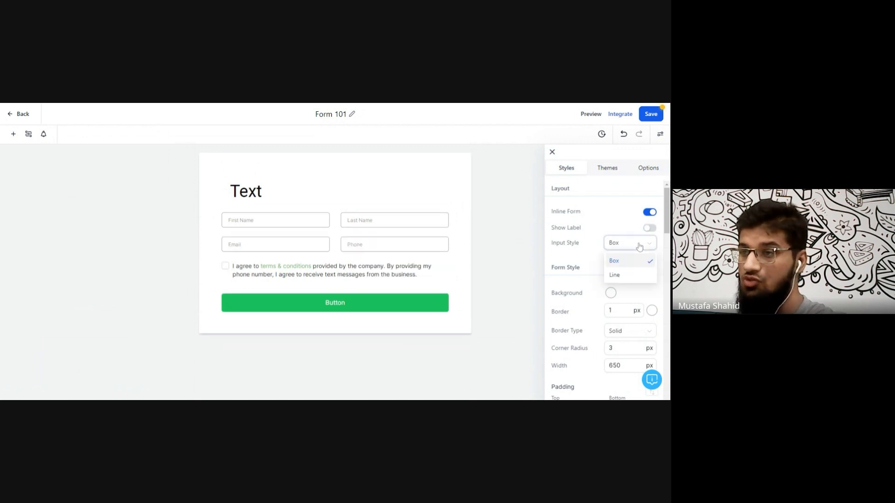
left_click(637, 277)
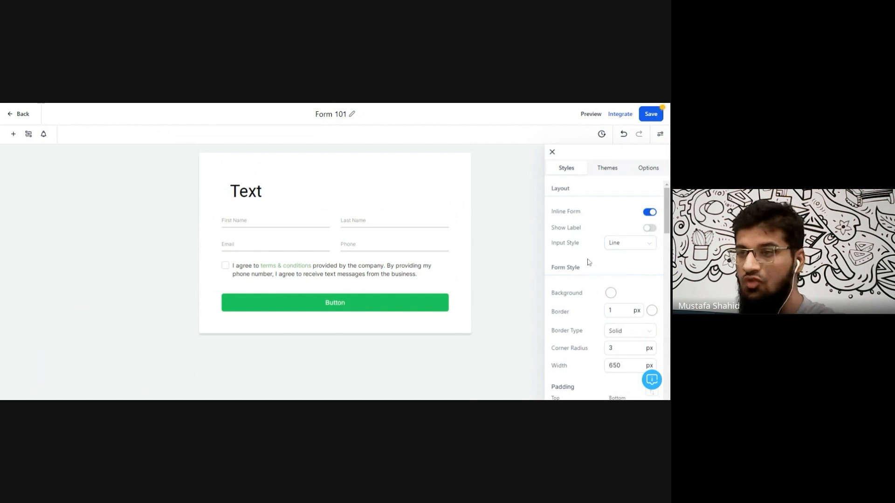
scroll(588, 262, "down", 4)
scroll(595, 272, "down", 1)
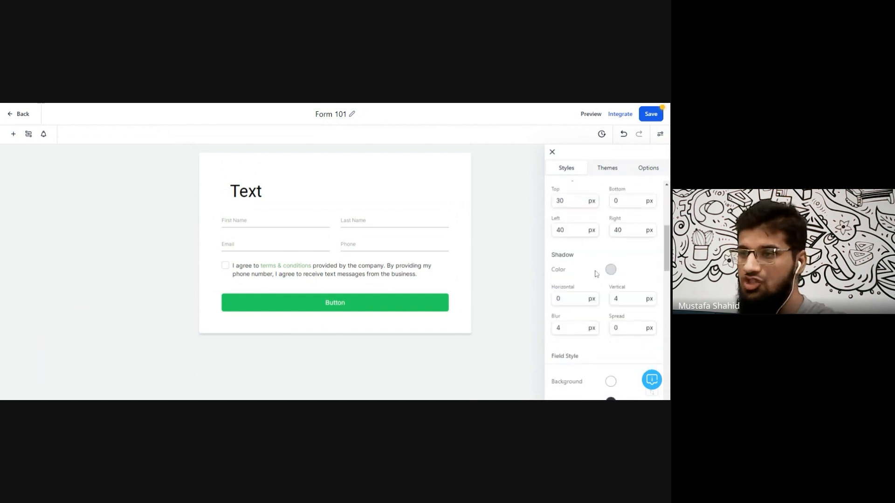
scroll(594, 271, "up", 1)
scroll(593, 272, "down", 6)
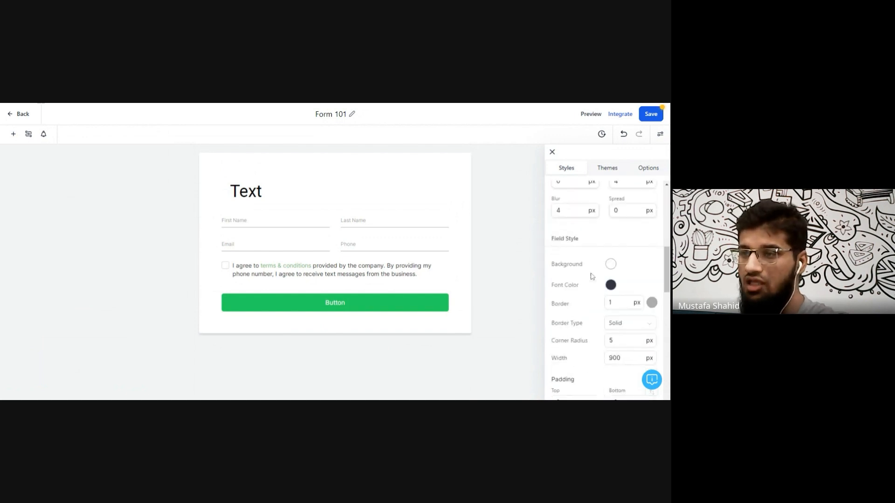
Try Open URL as the form's On Submit action, and set it back to Message
left_click(655, 173)
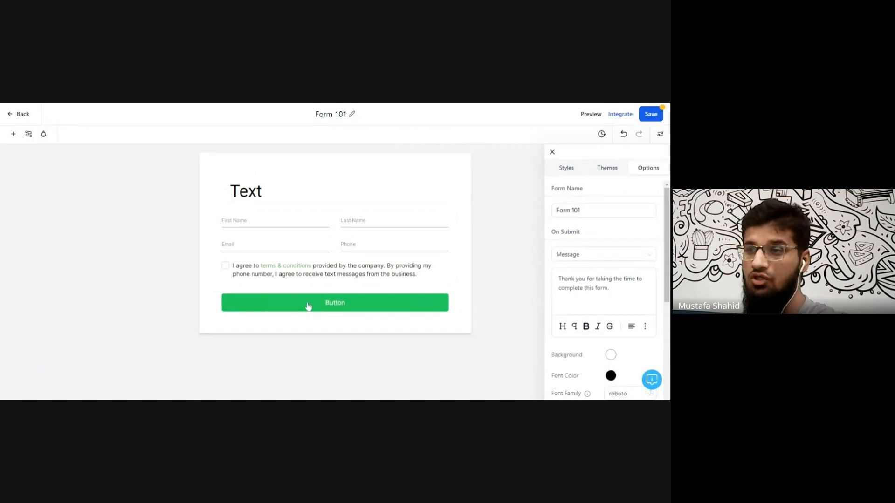
left_click(636, 259)
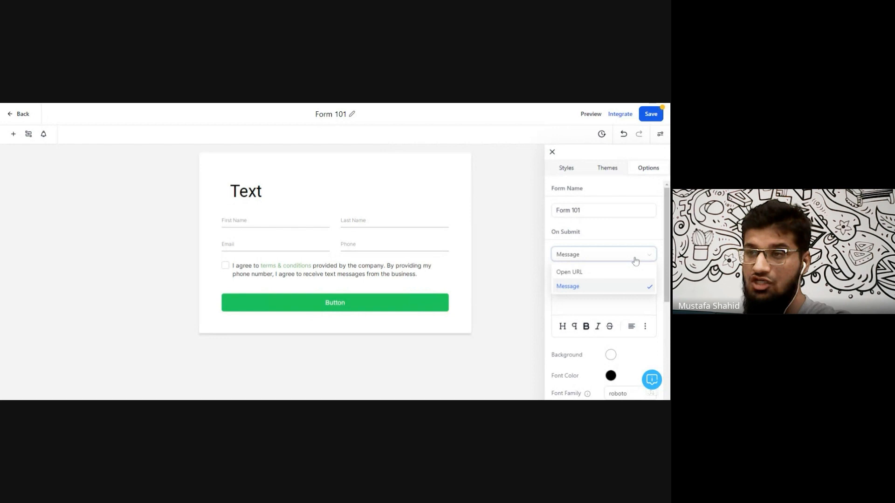
left_click(609, 273)
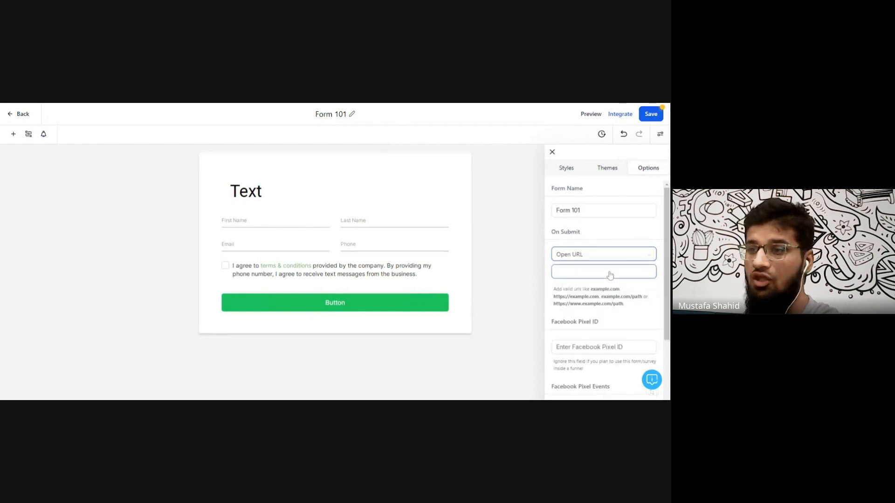
left_click(611, 256)
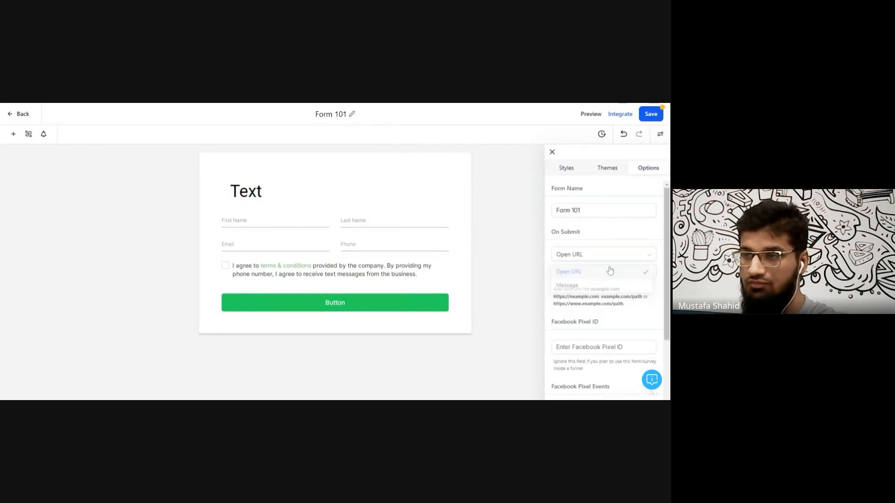
left_click(591, 288)
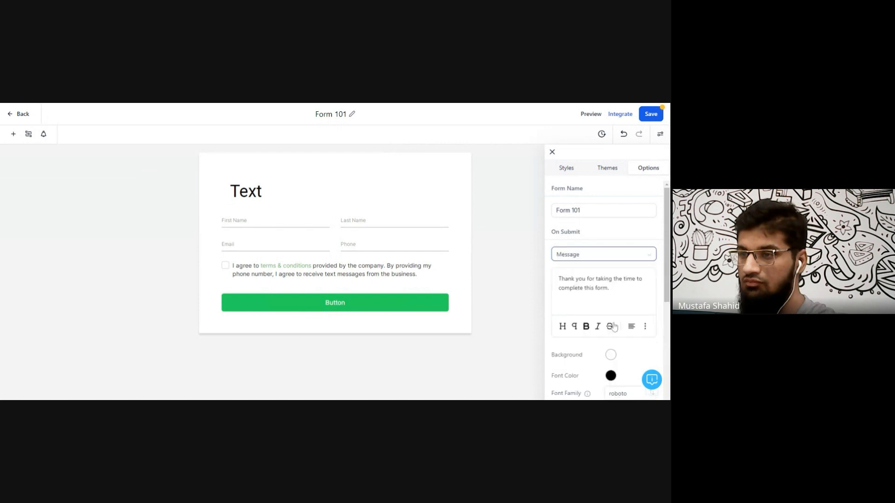
Turn on Sticky Contact in the form settings of the form's options
scroll(614, 328, "down", 10)
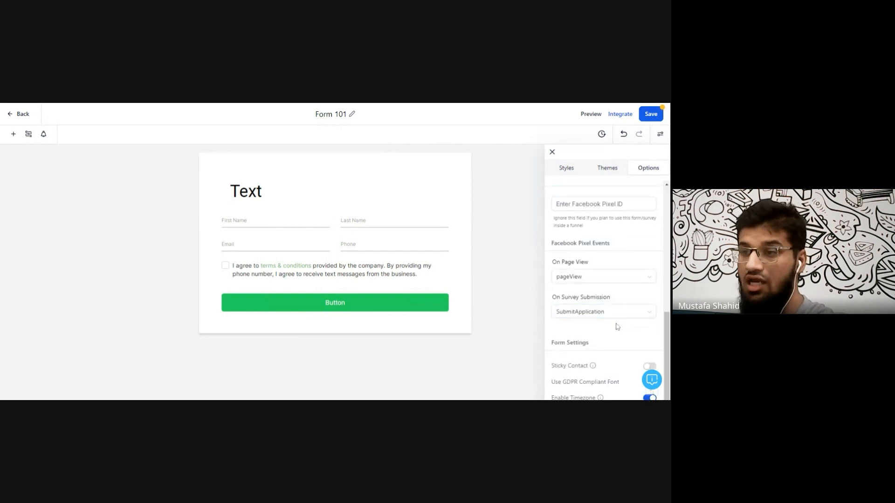
mouse_move(591, 371)
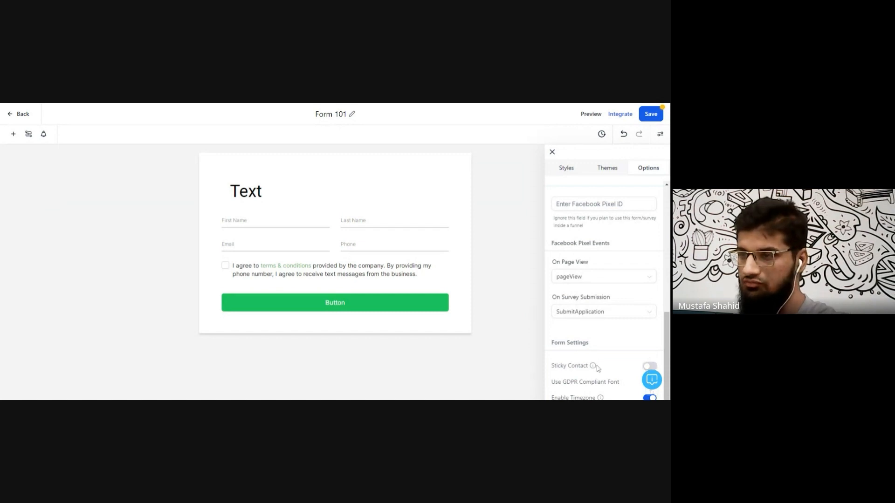
left_click(649, 366)
Try a Redirect to URL condition for when Email is empty and Phone is empty, and close the conditions without saving it
scroll(546, 262, "up", 3)
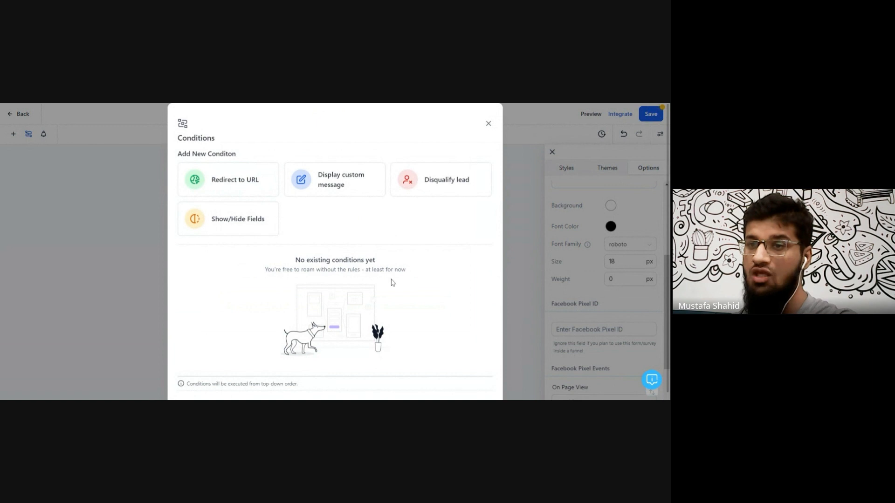
left_click(259, 187)
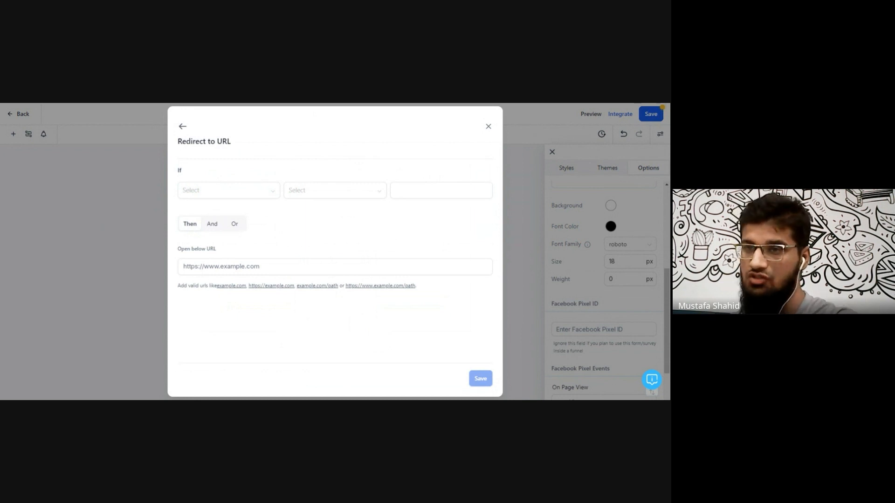
left_click(265, 197)
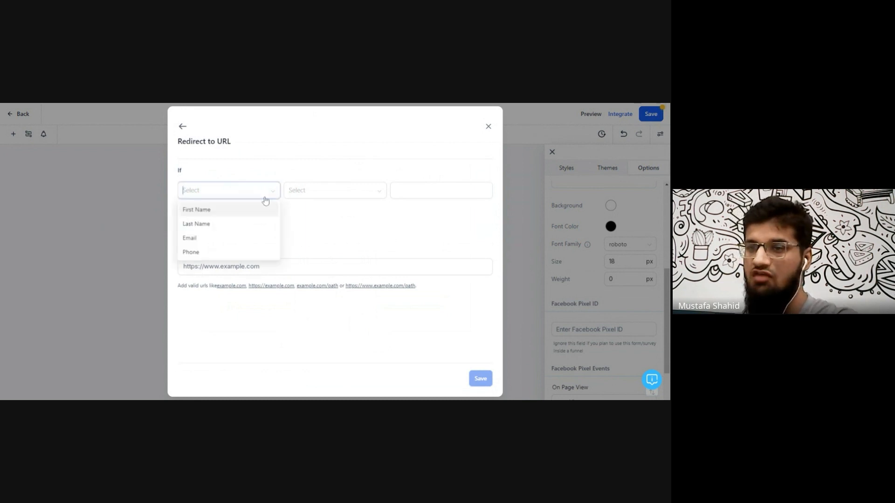
left_click(225, 239)
left_click(322, 196)
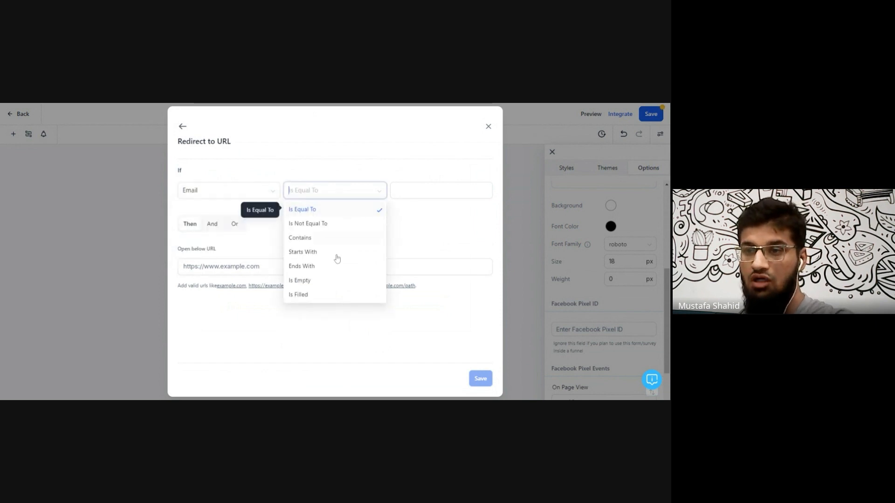
left_click(326, 281)
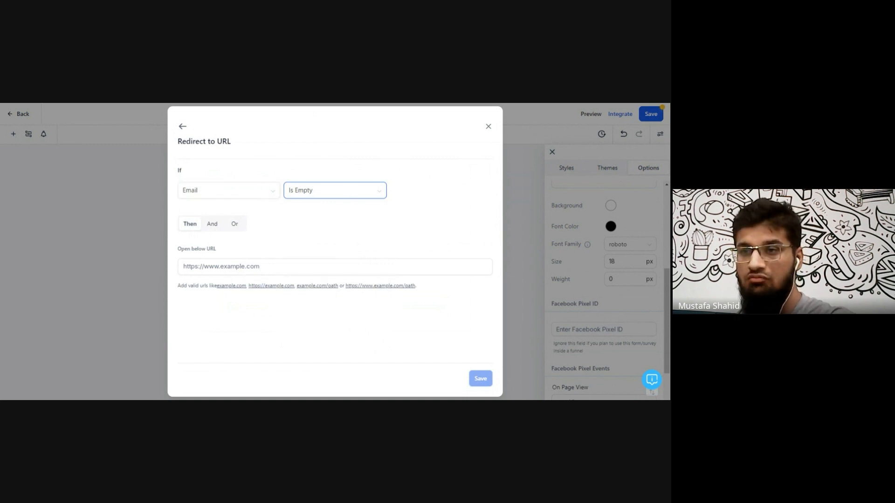
left_click(213, 224)
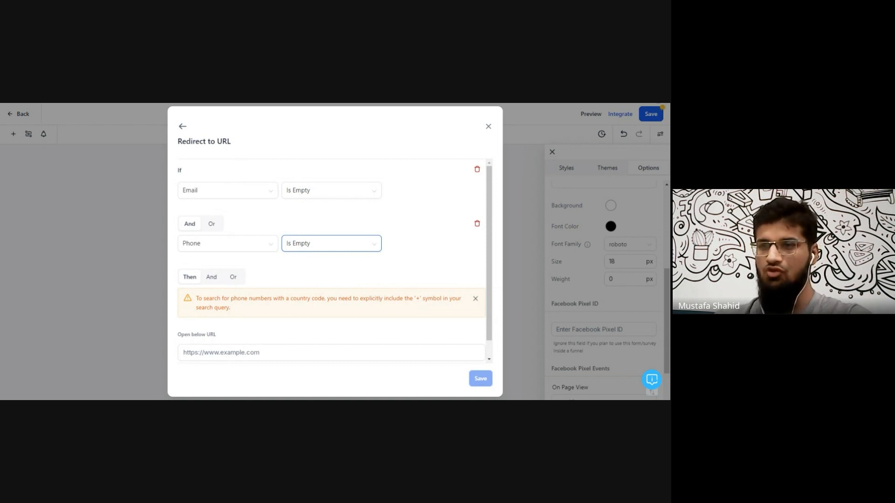
left_click(186, 129)
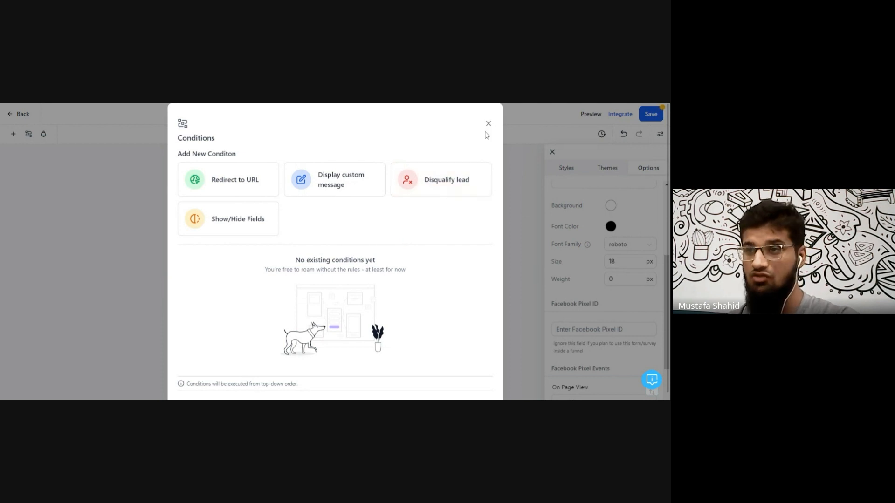
left_click(89, 154)
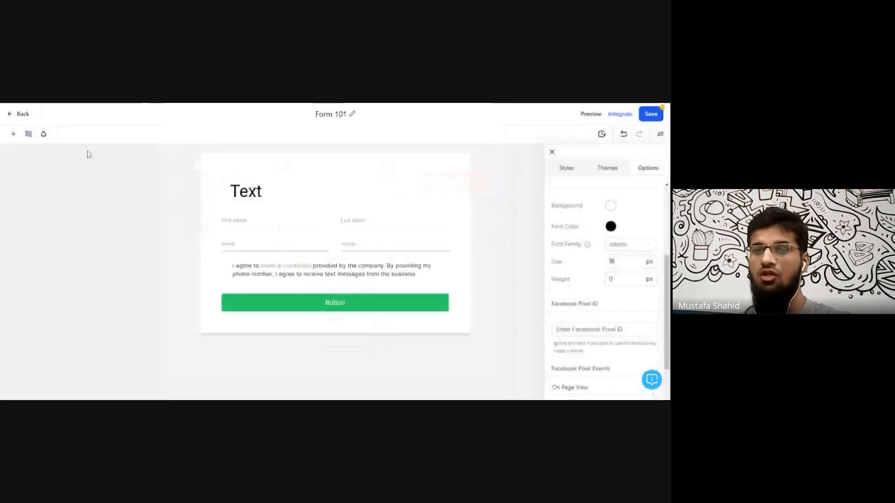
Look at the Email Notification and Auto Responder options in the form notification settings, and close them
left_click(43, 136)
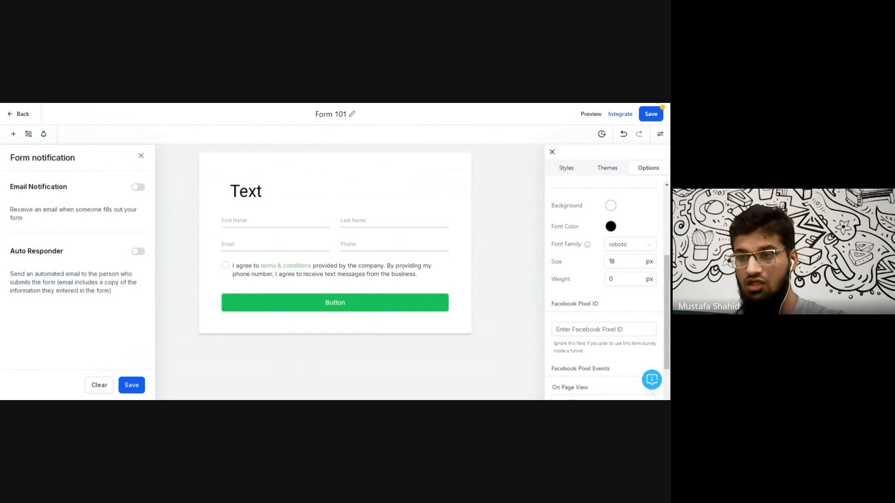
left_click(417, 375)
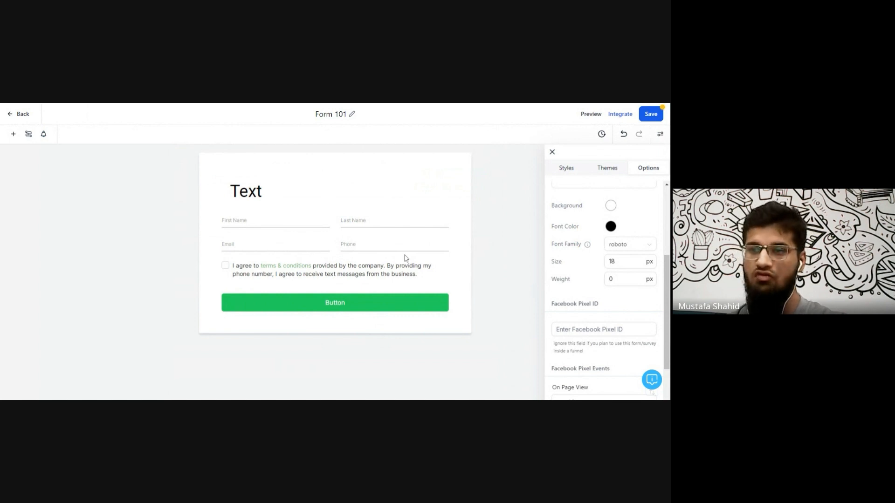
Open the integration settings for Form 101 and choose Popup as the embed layout type
left_click(617, 115)
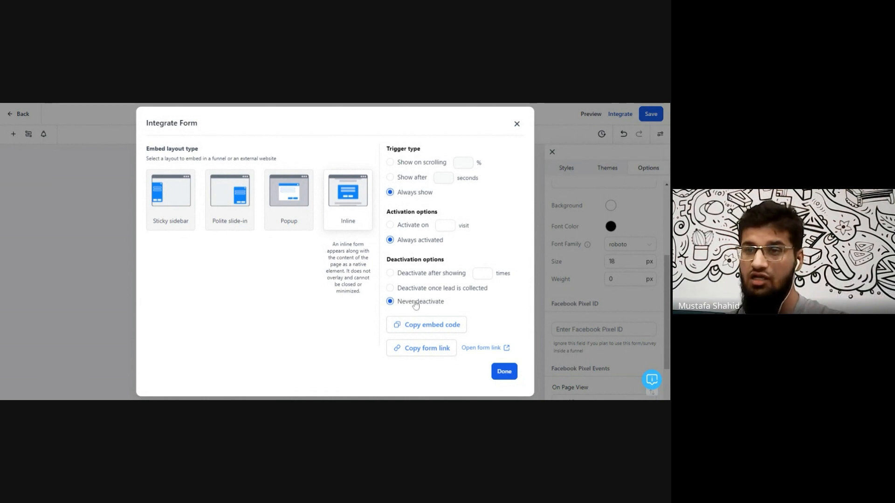
mouse_move(295, 215)
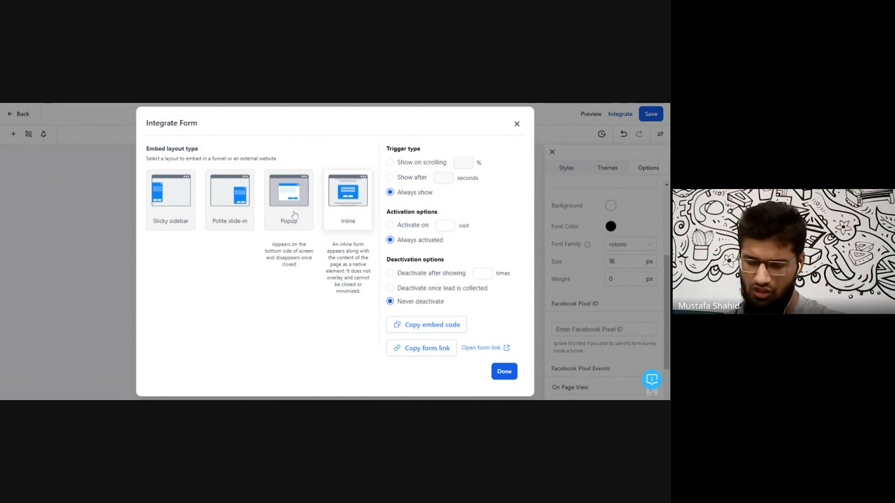
left_click(295, 216)
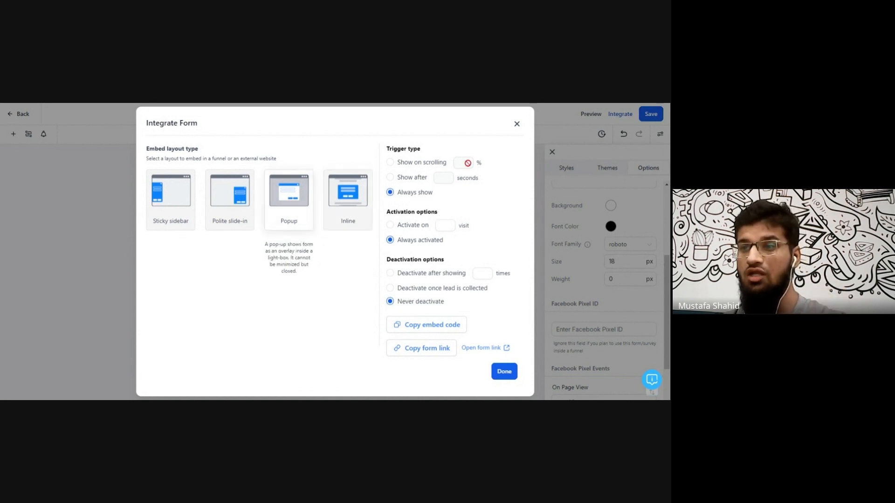
Try the Show on scrolling trigger for the popup at 50%, and change it to 100%
left_click(390, 162)
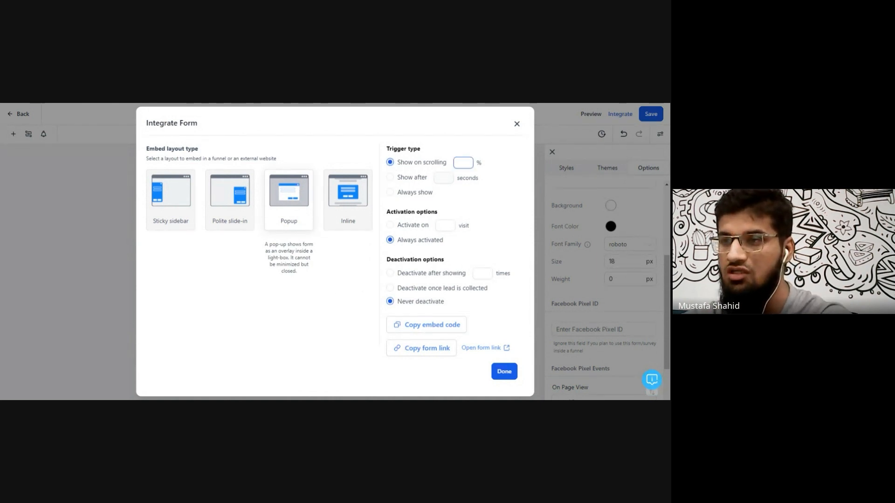
type("50")
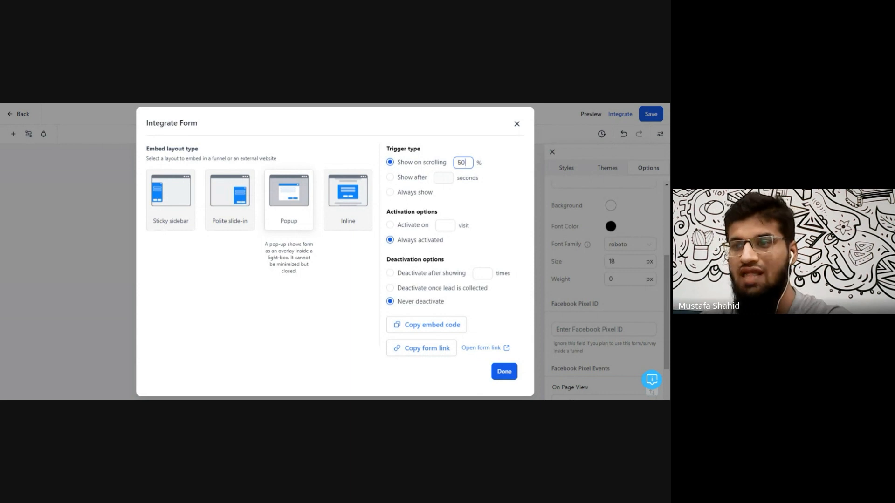
key("BackSpace")
key("BackSpace")
type("100")
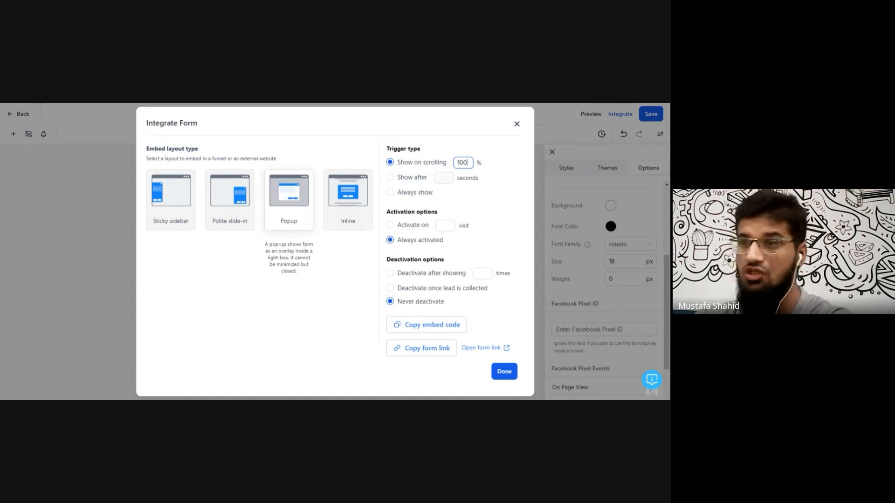
Set the popup to show after 10 seconds, select Activate on visit, and close the integration settings
left_click(391, 177)
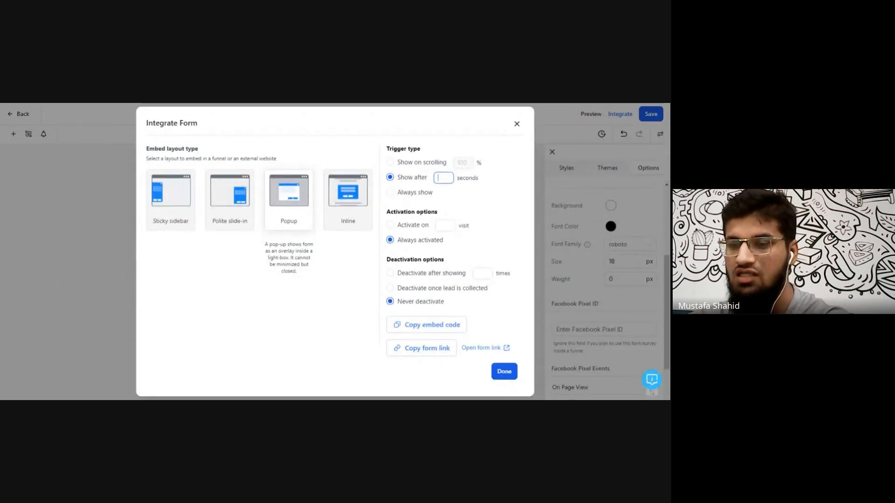
type("10")
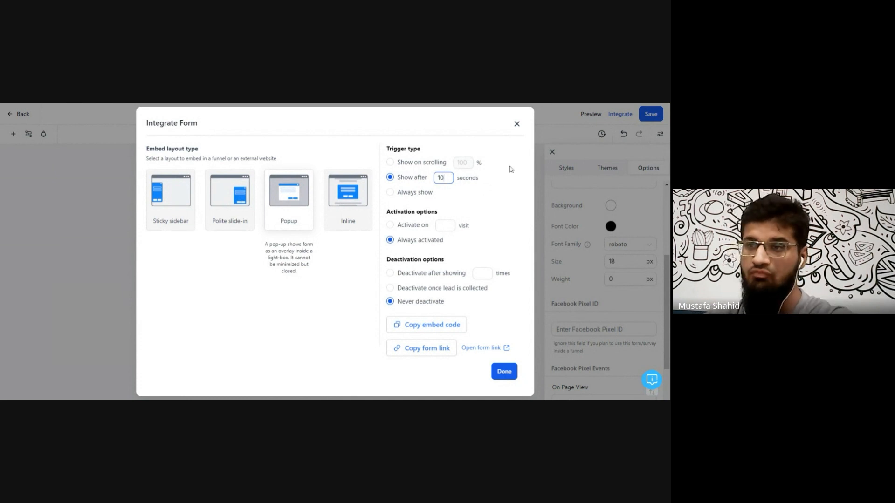
left_click(391, 226)
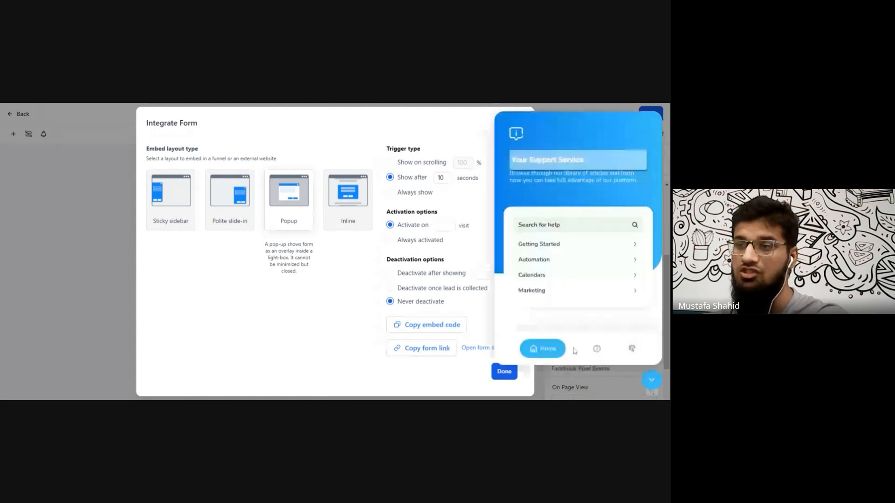
left_click(652, 380)
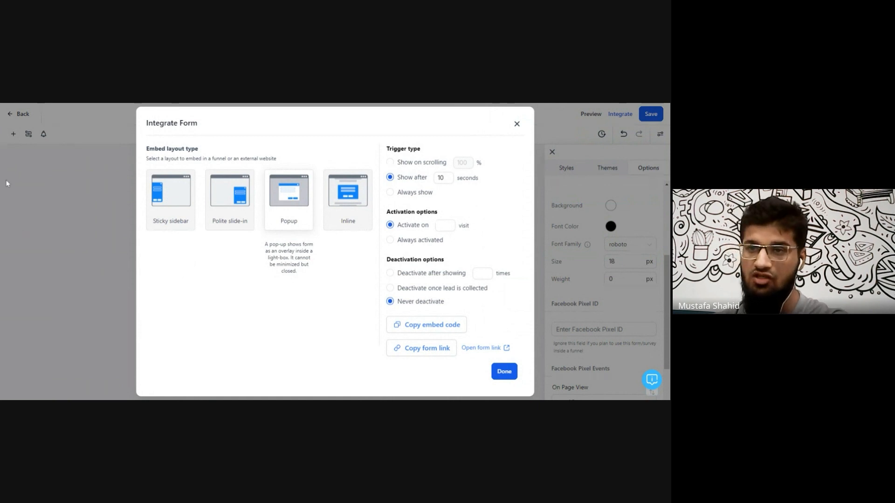
left_click(516, 124)
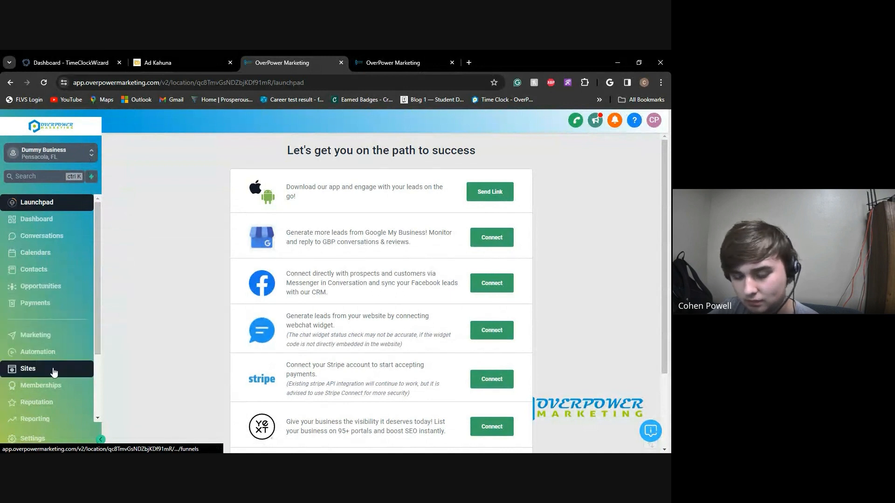
Create a new blank survey in the Surveys section of Sites
left_click(53, 371)
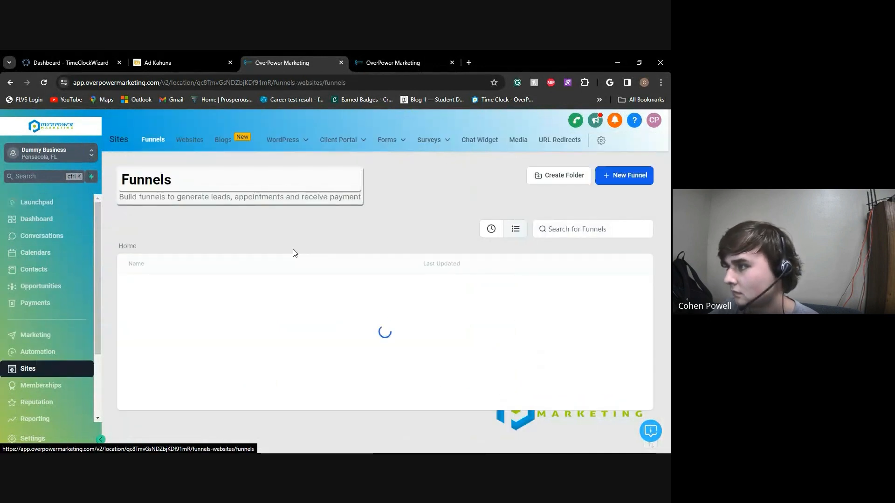
left_click(425, 140)
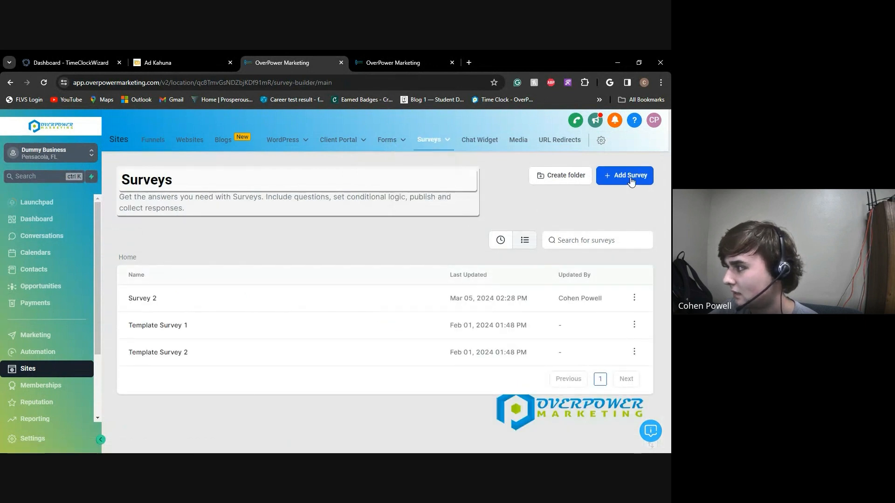
left_click(630, 179)
left_click(628, 197)
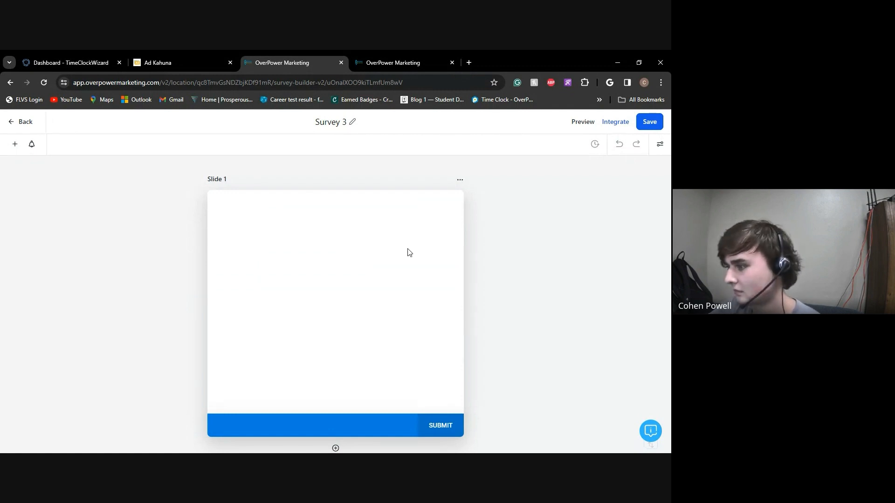
scroll(410, 253, "down", 2)
scroll(408, 253, "up", 2)
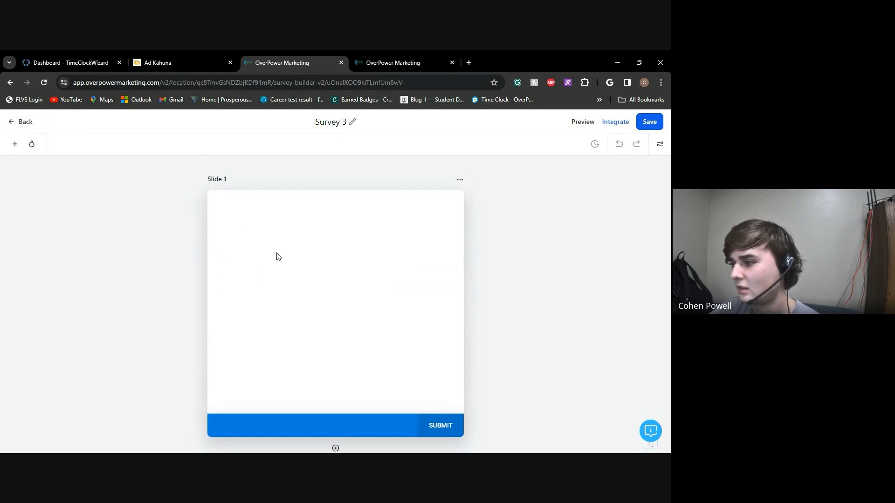
Add the Full Name, Phone and Email elements to Slide 1 of the survey, with Phone and Email above Full Name
left_click(15, 144)
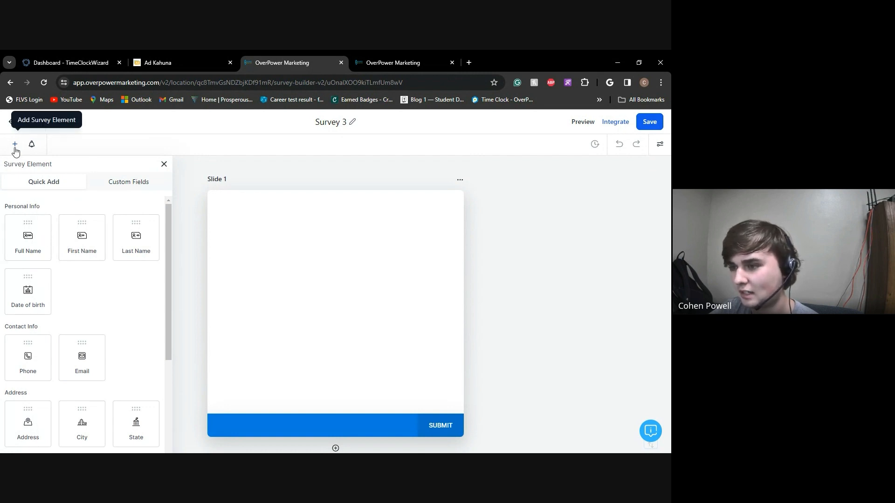
scroll(48, 247, "down", 4)
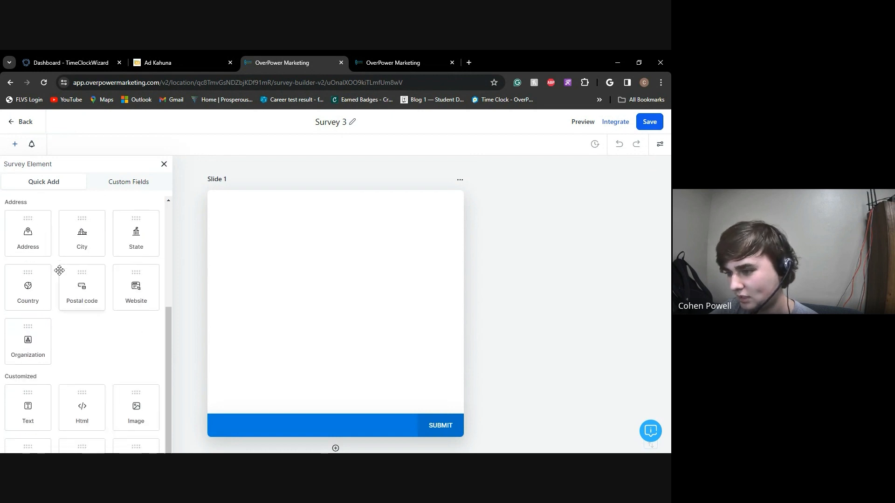
scroll(59, 265, "up", 5)
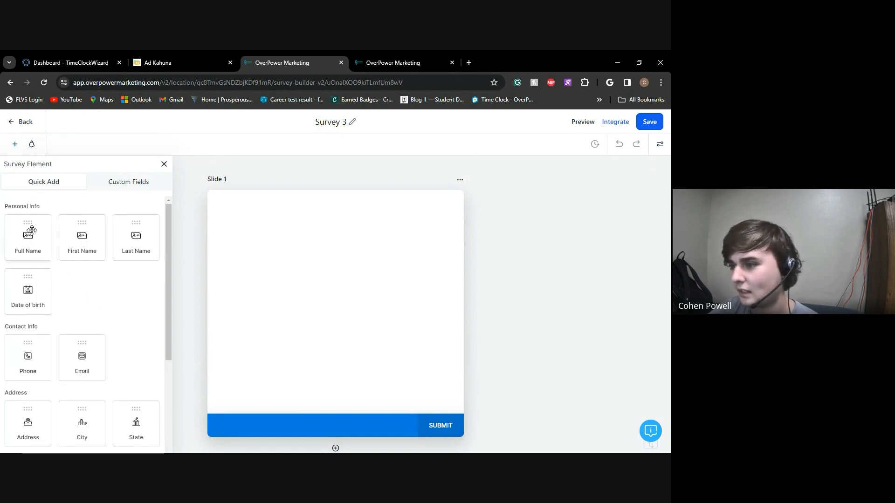
left_click_drag(30, 232, 302, 240)
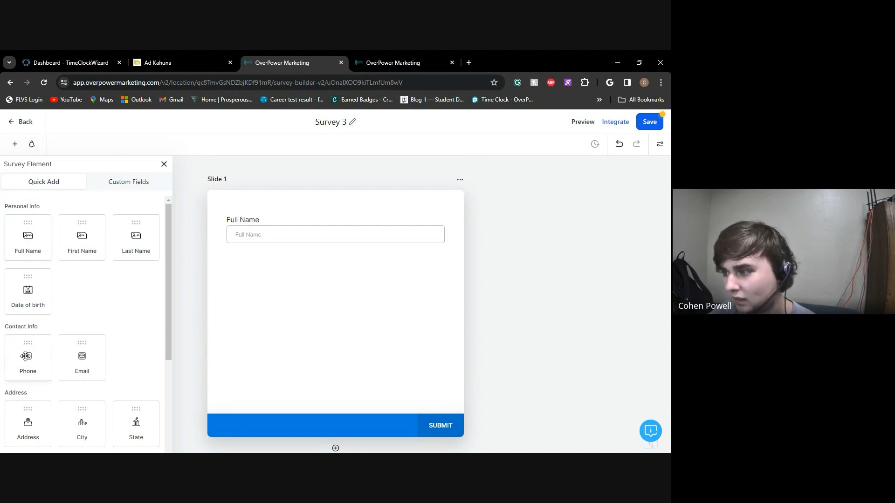
left_click_drag(26, 356, 252, 317)
left_click_drag(101, 371, 259, 359)
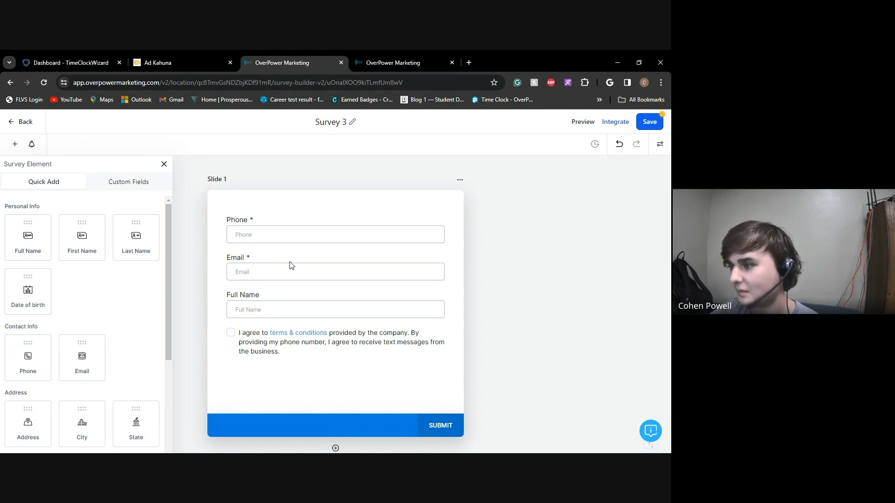
scroll(299, 233, "down", 1)
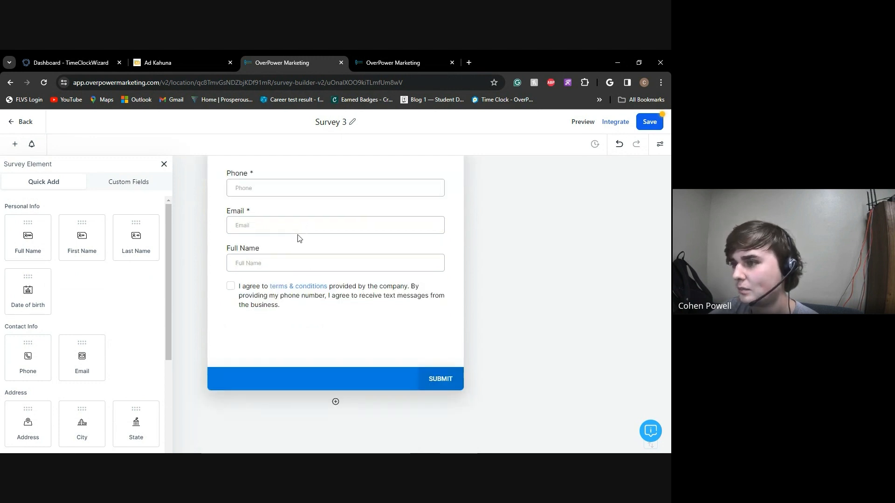
Look through the existing custom fields available for the survey
left_click(138, 183)
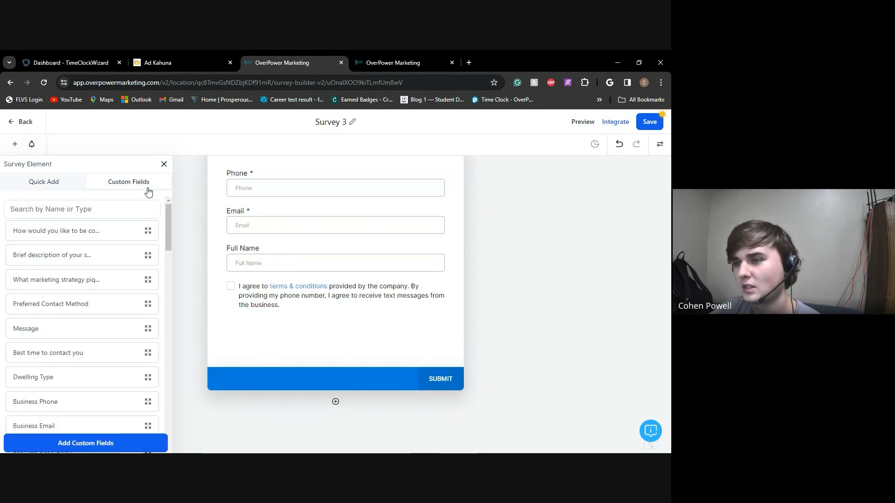
left_click(90, 444)
left_click(523, 161)
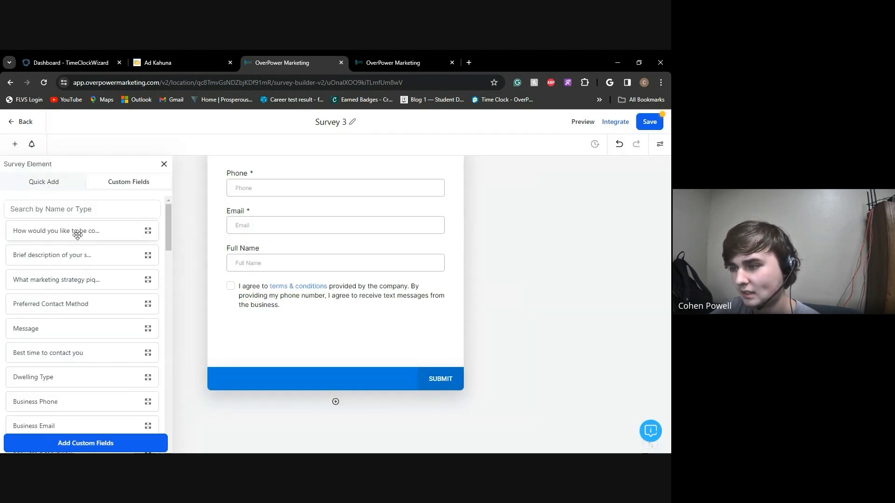
scroll(84, 279, "down", 8)
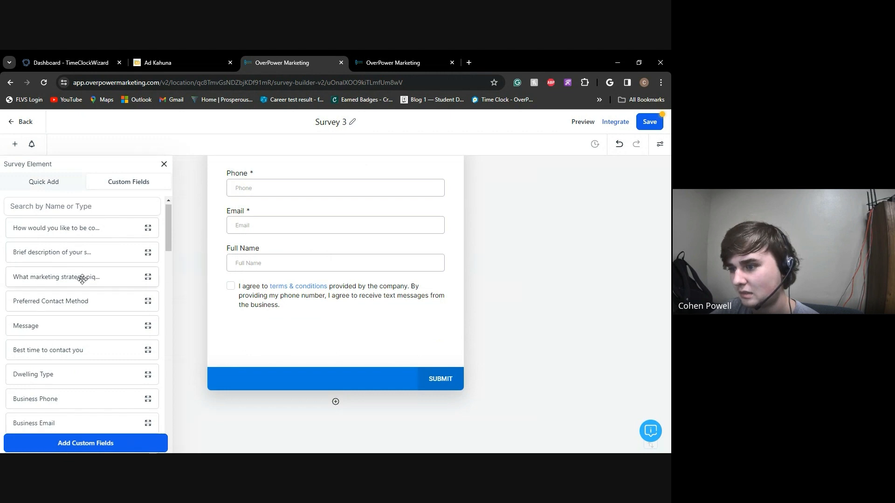
scroll(84, 300, "down", 10)
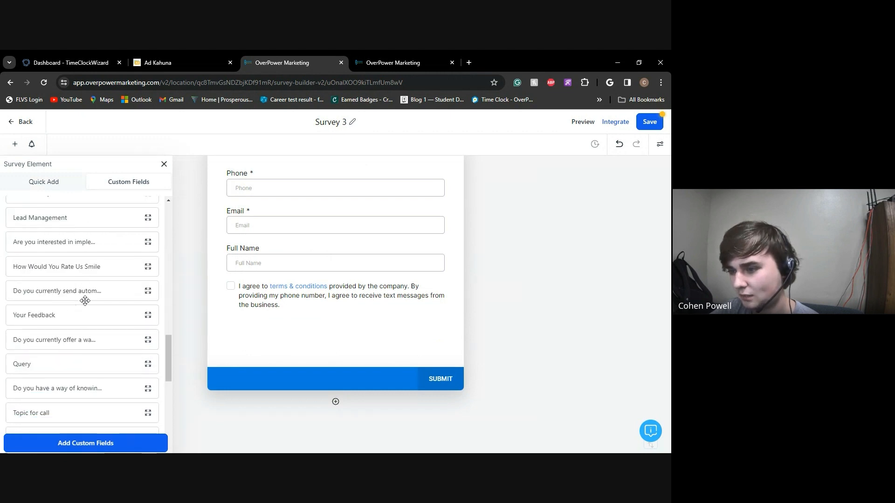
left_click_drag(169, 389, 170, 169)
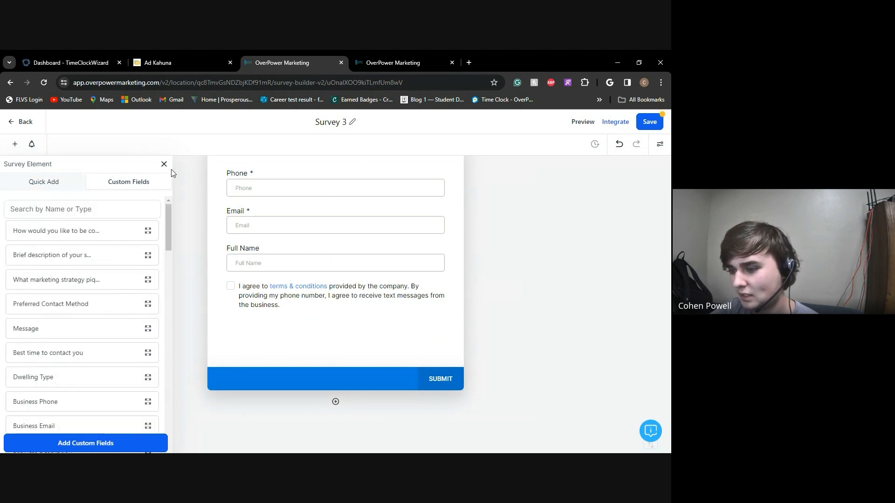
Start a new Radio Select custom field named Test 1 in the Additional Info group
left_click(79, 443)
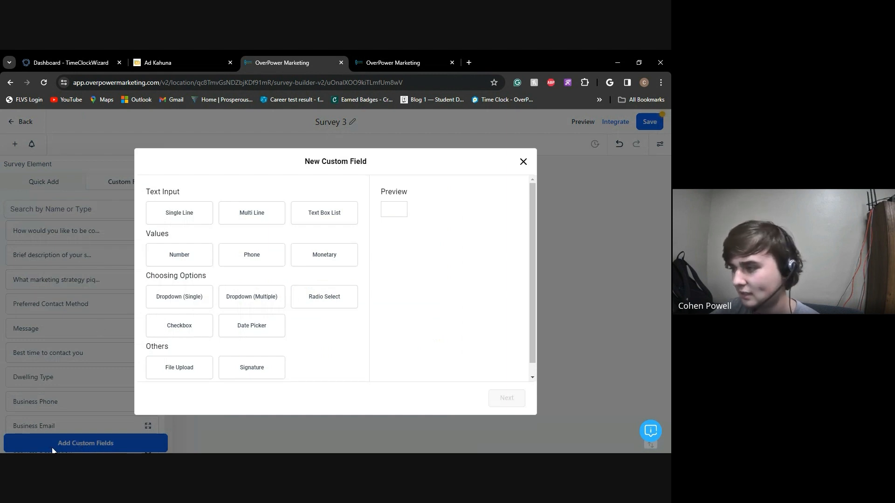
left_click(328, 308)
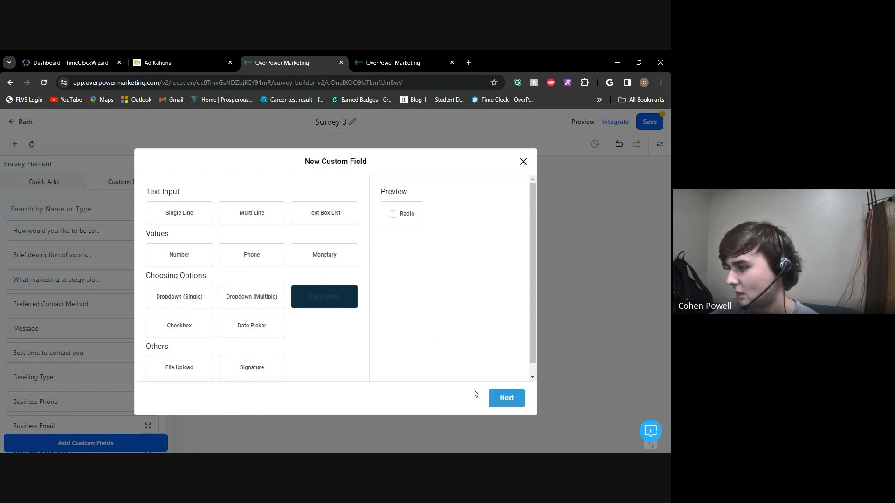
left_click(507, 398)
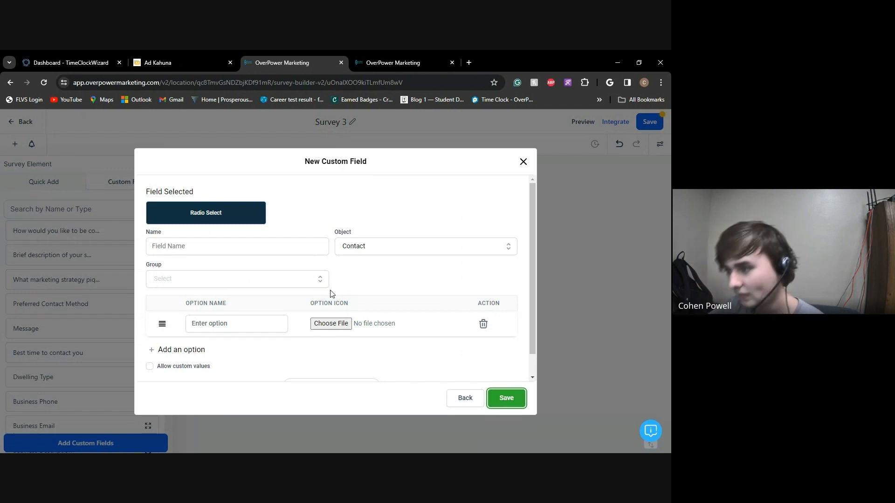
left_click(247, 255)
type("Tes")
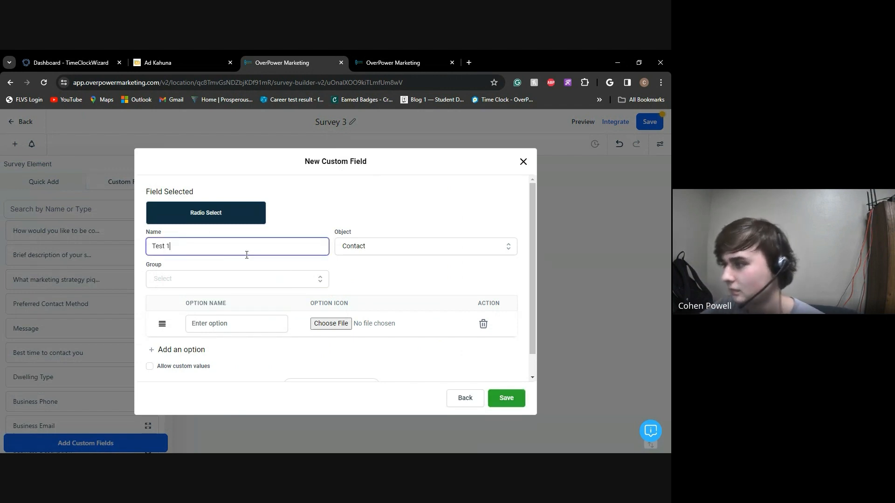
type("t 1")
left_click(237, 283)
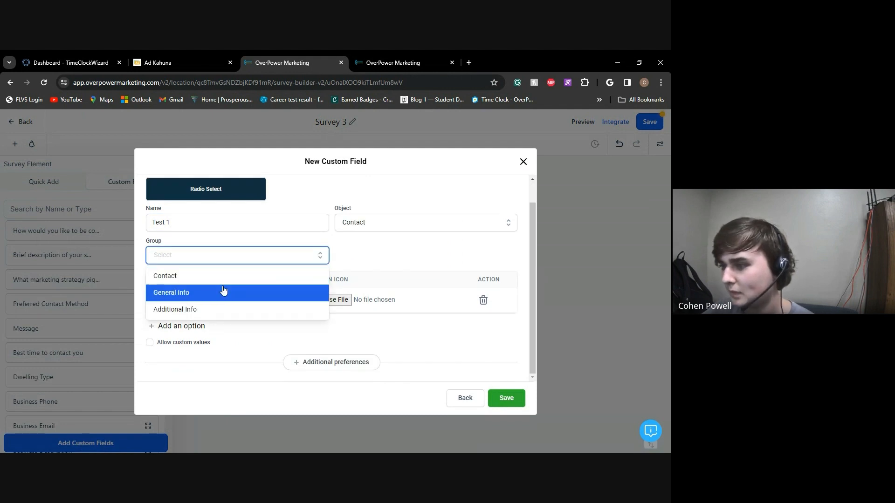
left_click(195, 311)
Enter Yes and No as the radio field's two options and try to save the field
left_click(194, 300)
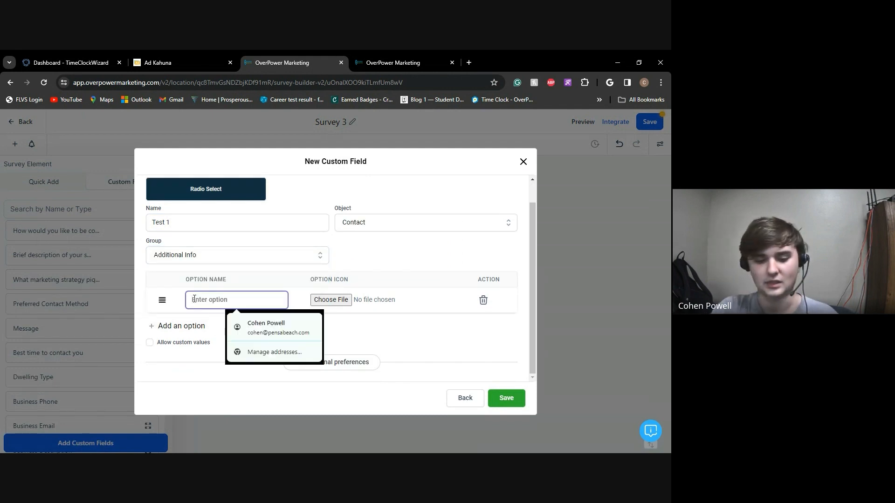
type("Tes")
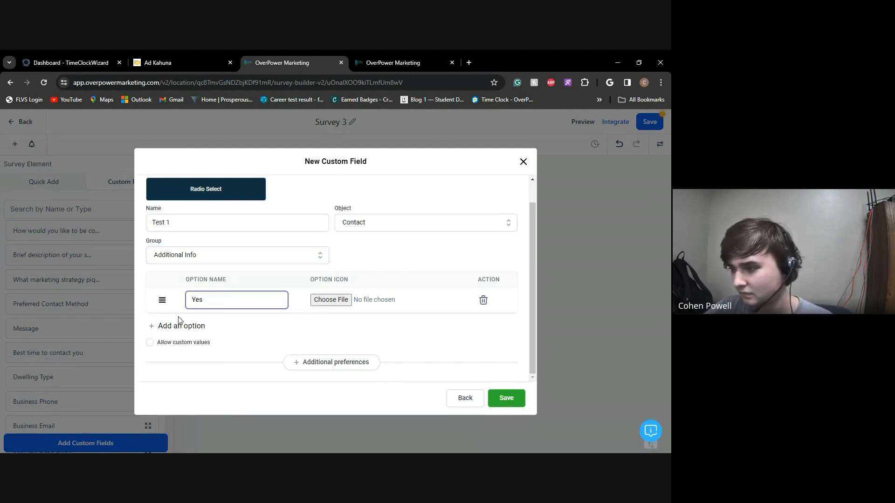
left_click(179, 324)
type("No")
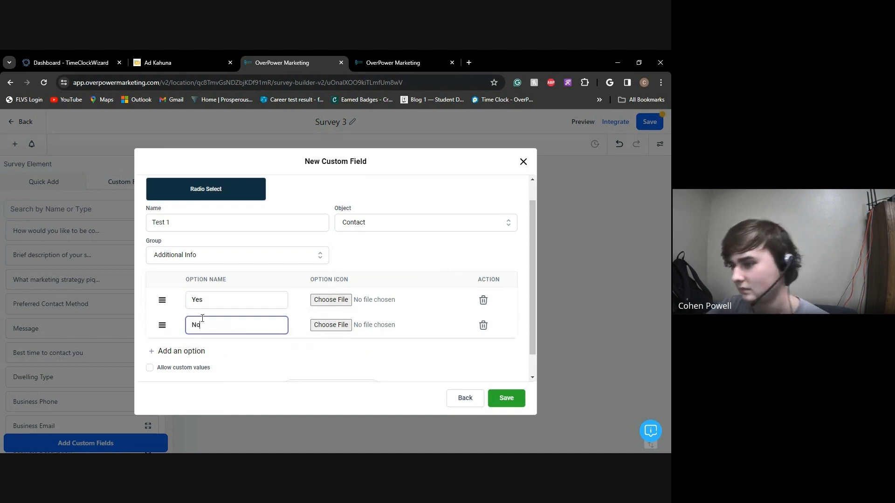
scroll(260, 331, "down", 1)
left_click(506, 398)
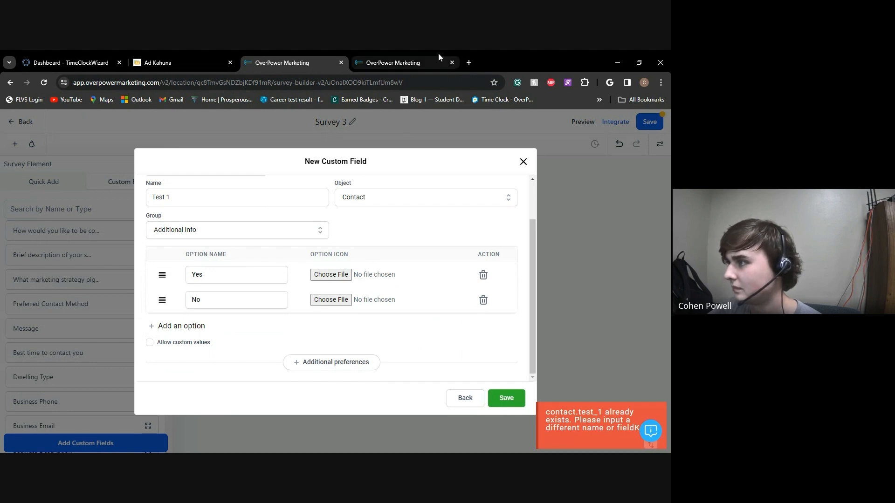
Close the other OverPower Marketing browser tab, rename the new custom field to Test 3 and save it
left_click(451, 62)
left_click(380, 144)
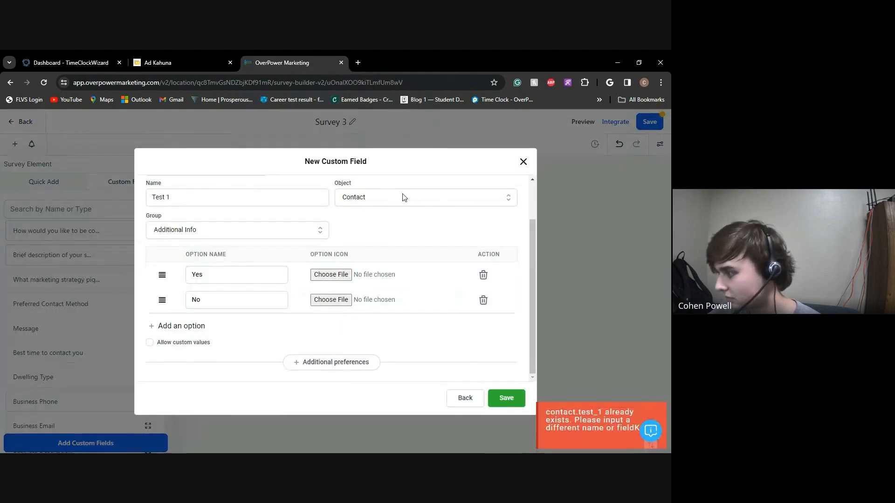
left_click(499, 405)
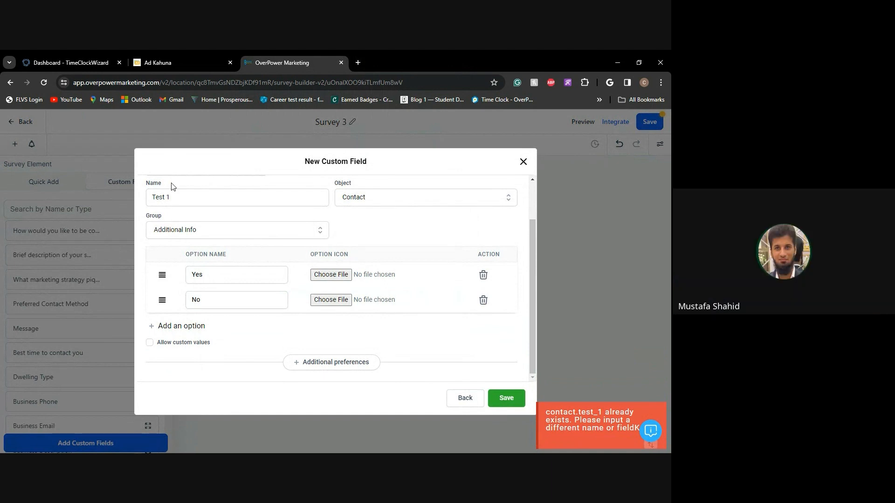
left_click(169, 198)
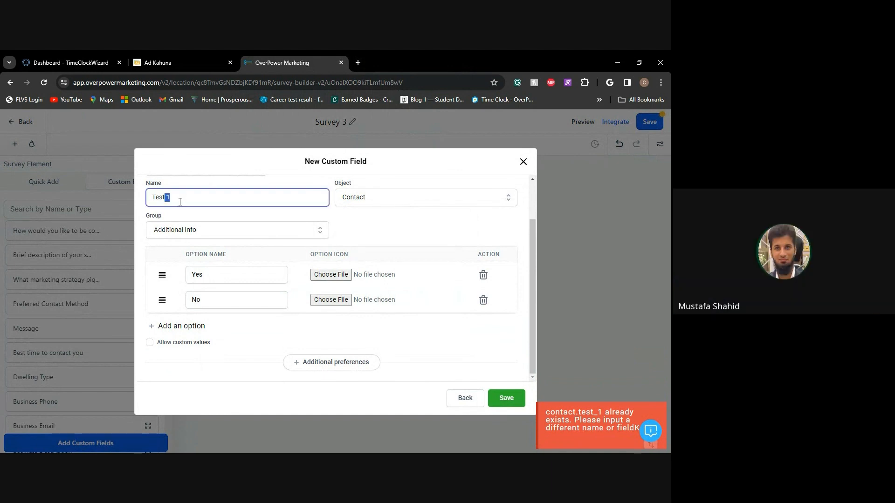
type("3")
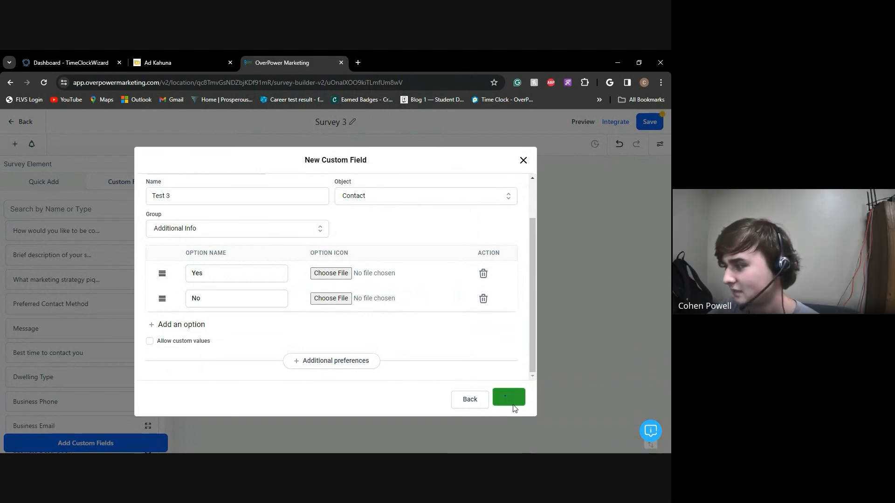
left_click(514, 400)
Search the custom fields for "test" and add the Test 3 field below Full Name on Slide 1
scroll(337, 358, "up", 1)
scroll(337, 359, "down", 1)
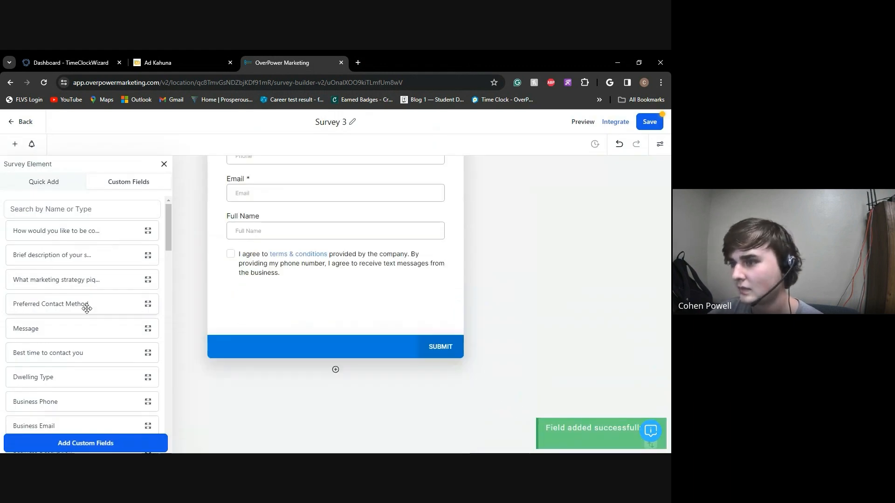
scroll(78, 246, "down", 4)
scroll(70, 233, "up", 4)
left_click(57, 210)
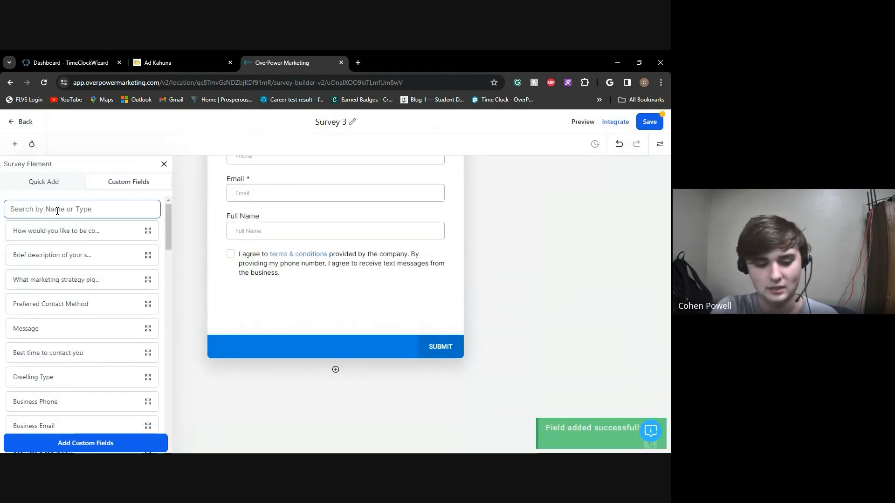
type("test")
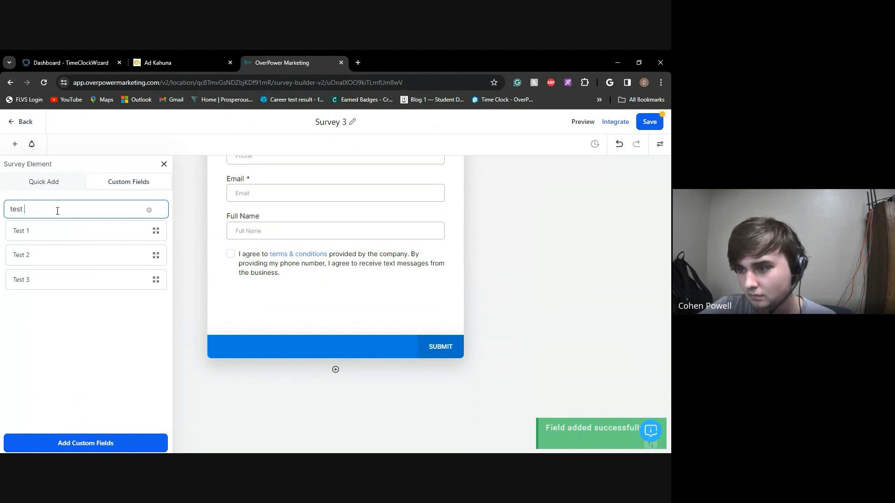
left_click_drag(36, 275, 305, 313)
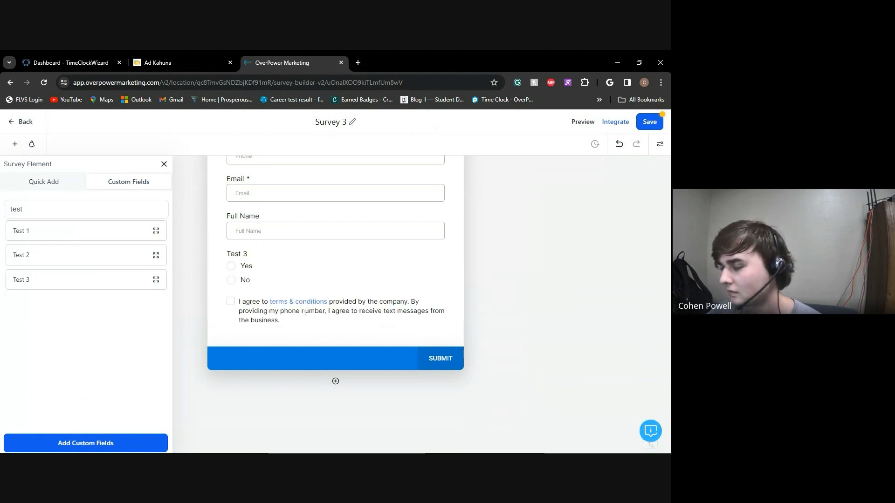
Change the label of the Test 3 field on Slide 1 to "Do you want to grow your business?"
left_click(251, 267)
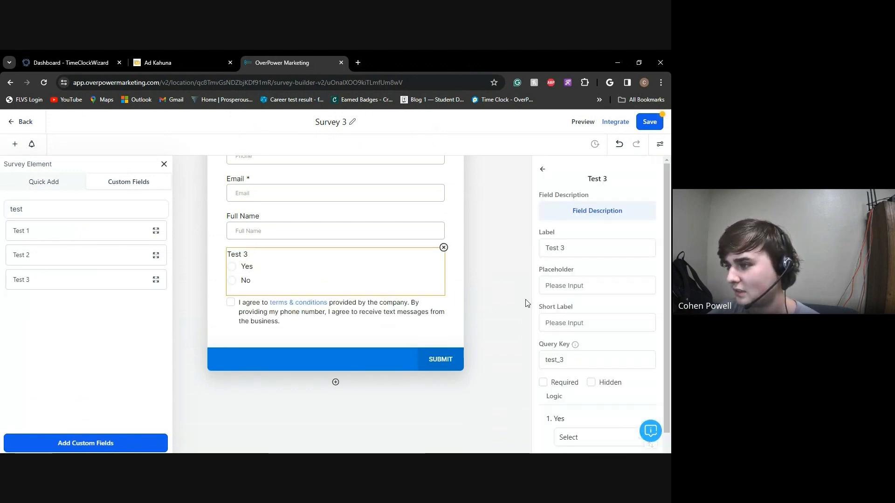
scroll(525, 303, "up", 2)
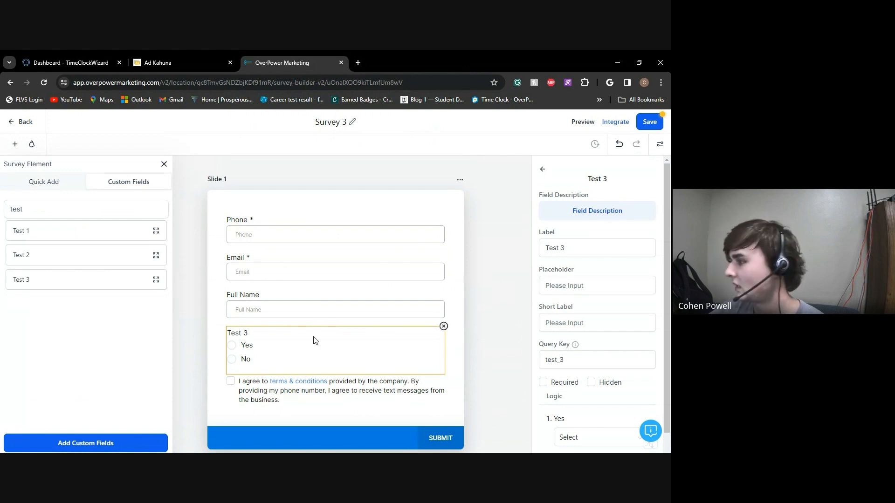
left_click(610, 246)
left_click_drag(608, 247, 510, 251)
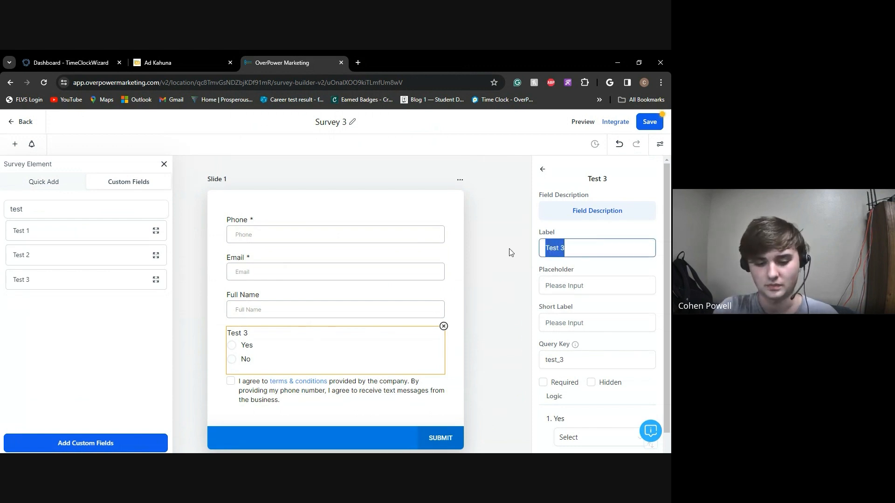
type("Do you want ")
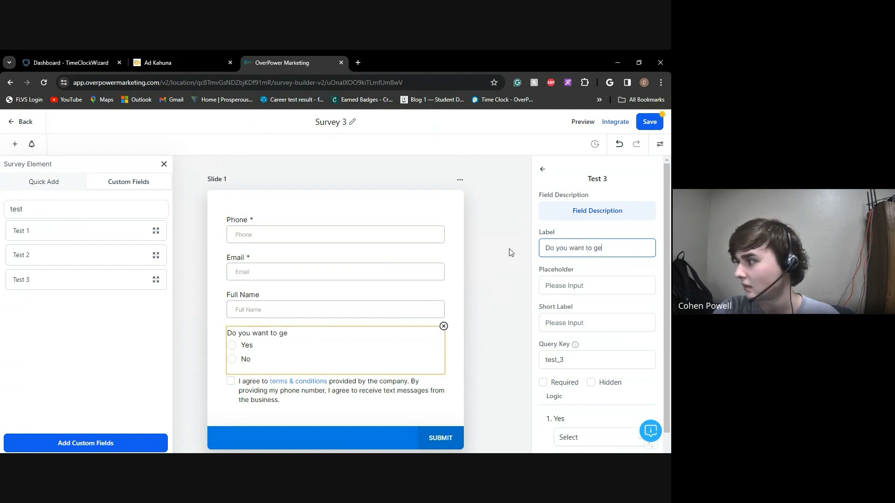
type("to grow your b")
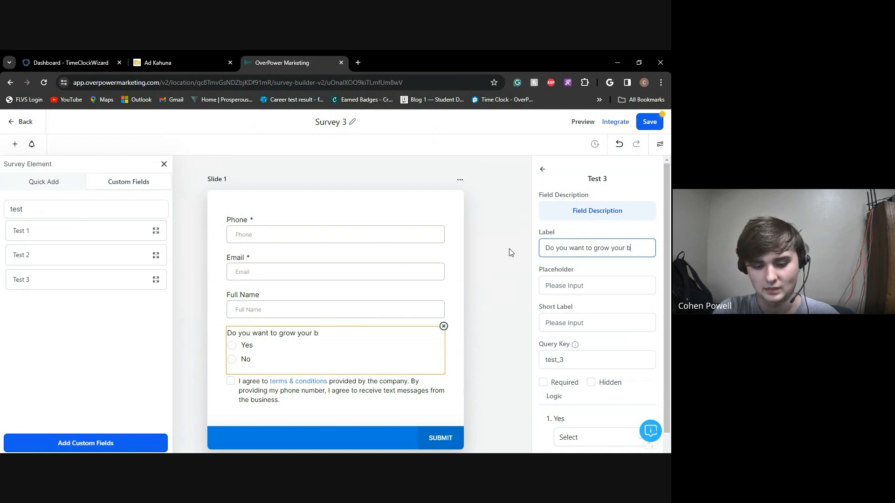
type("usiness")
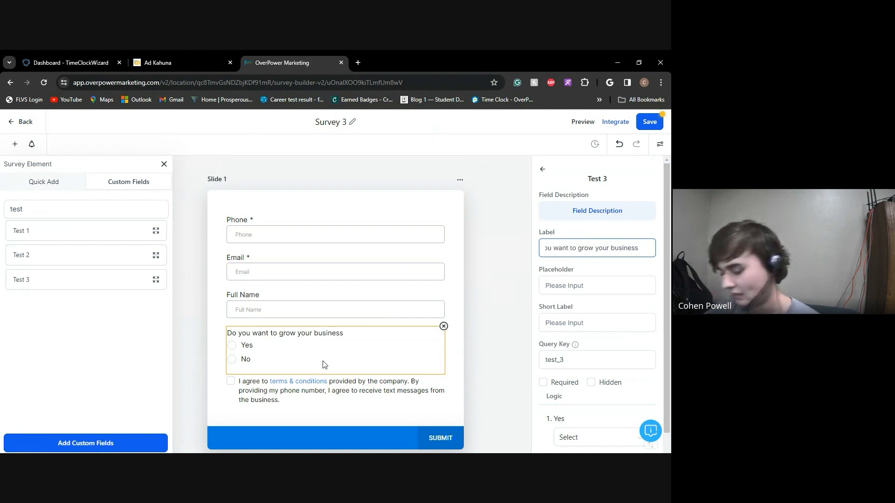
type("?")
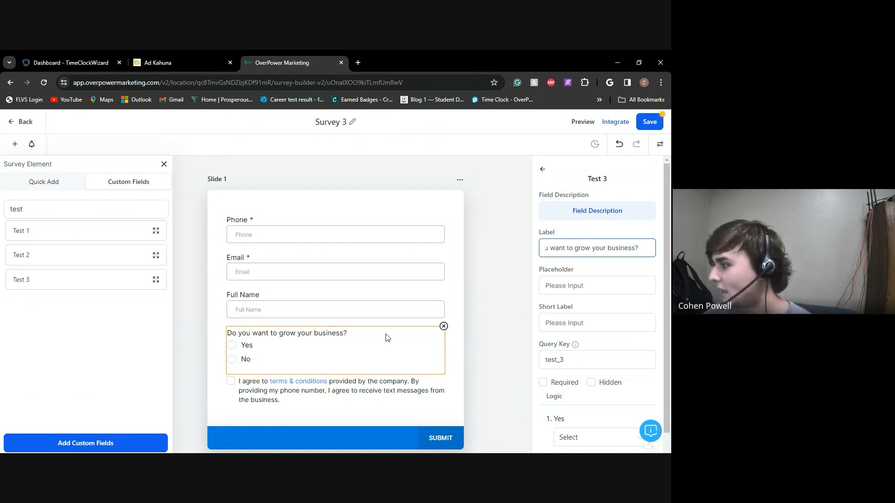
Add two blank slides, Slide 2 and Slide 3, after Slide 1 of the survey
scroll(560, 305, "down", 1)
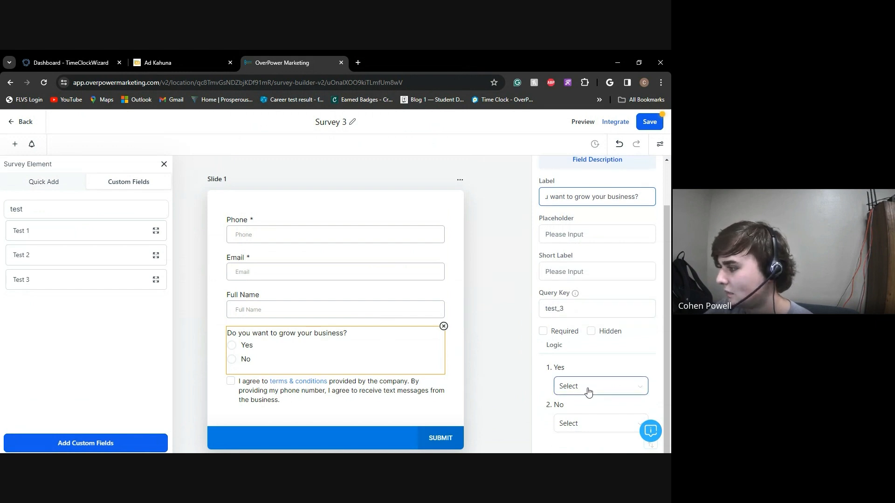
scroll(455, 350, "down", 2)
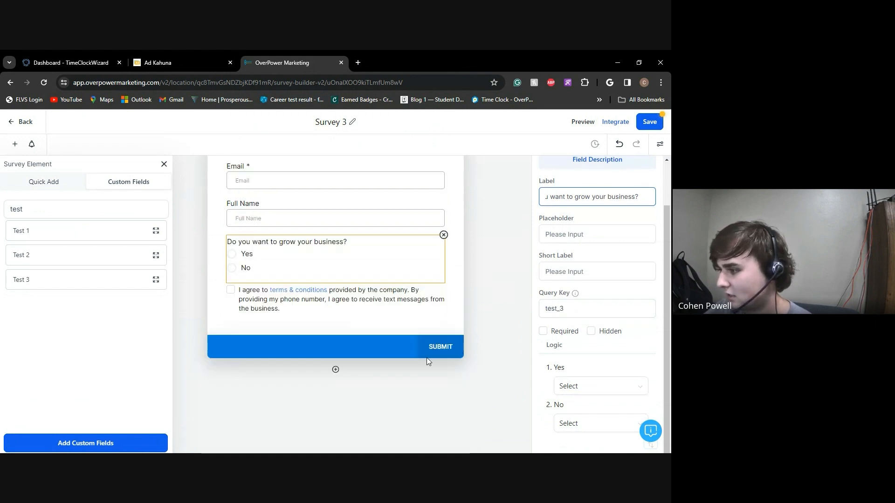
left_click(337, 371)
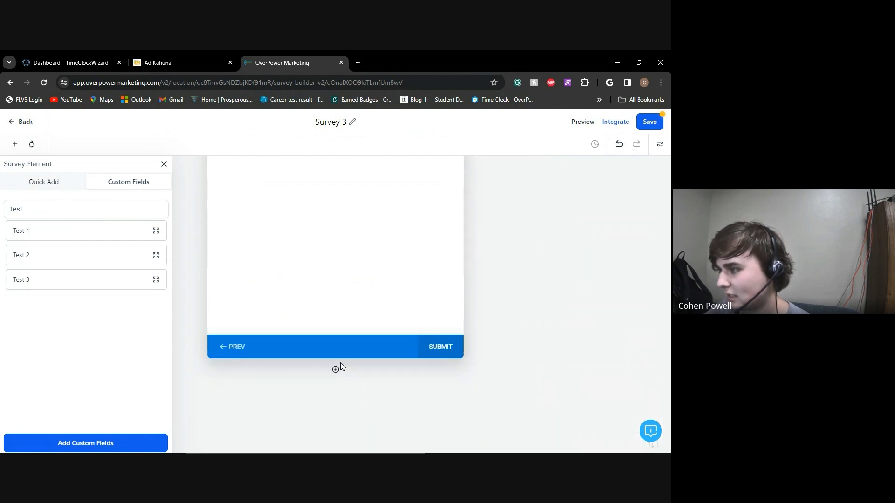
left_click(336, 370)
Set the logic of the "Do you want to grow your business?" question so Yes leads to Slide 3 and No to Slide 2
scroll(381, 376, "up", 4)
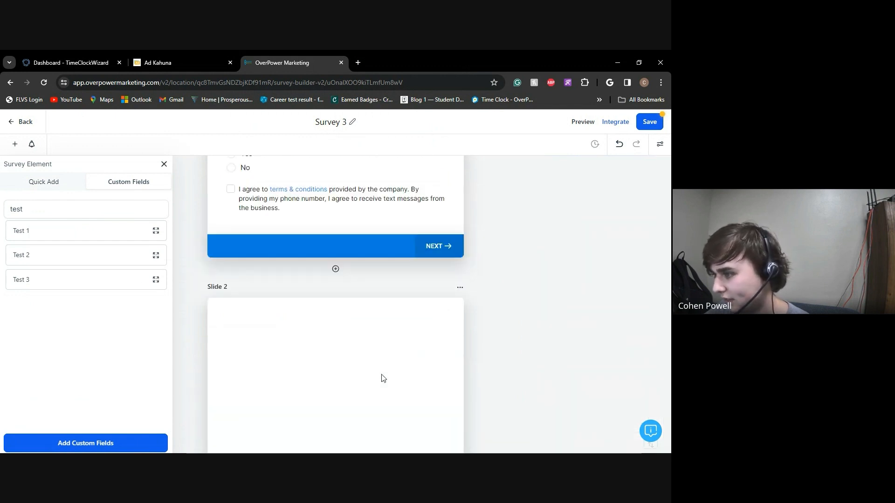
scroll(383, 378, "up", 4)
left_click(258, 346)
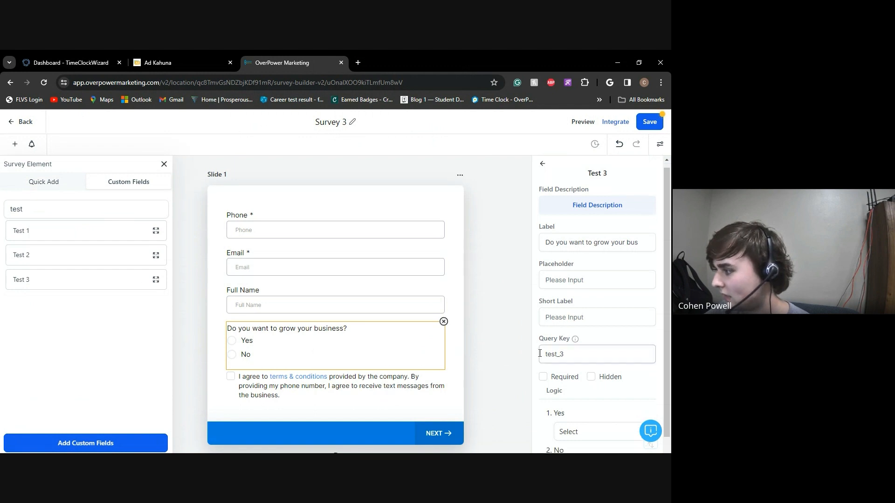
scroll(590, 373, "down", 1)
left_click(590, 387)
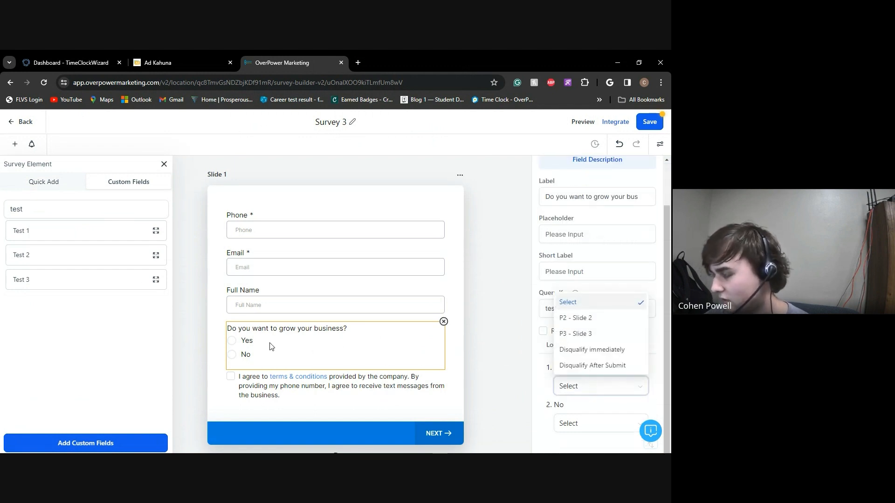
left_click(570, 342)
left_click(568, 423)
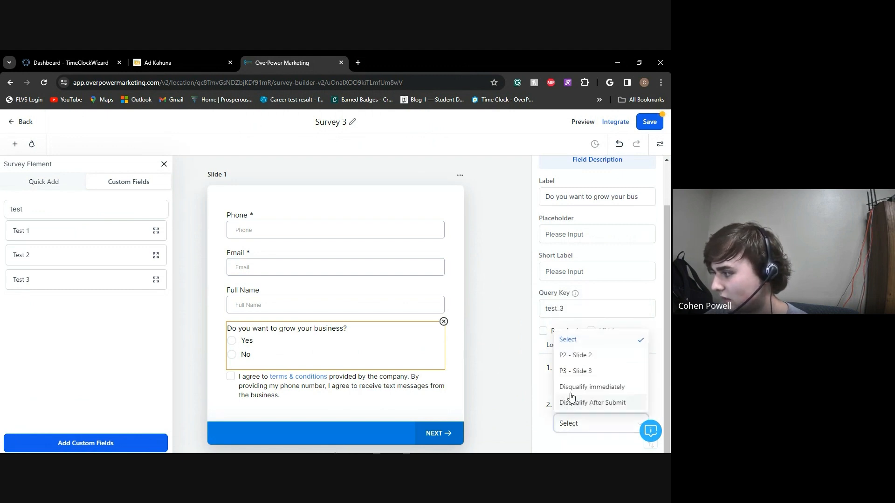
left_click(579, 356)
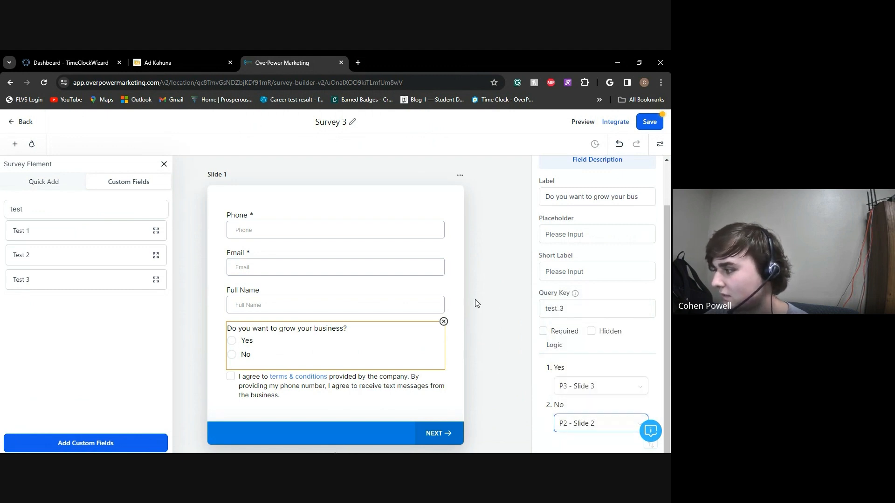
Add a quick-add Text element from the Customized group to the blank Slide 3
scroll(476, 302, "down", 10)
scroll(424, 316, "up", 3)
scroll(414, 320, "down", 3)
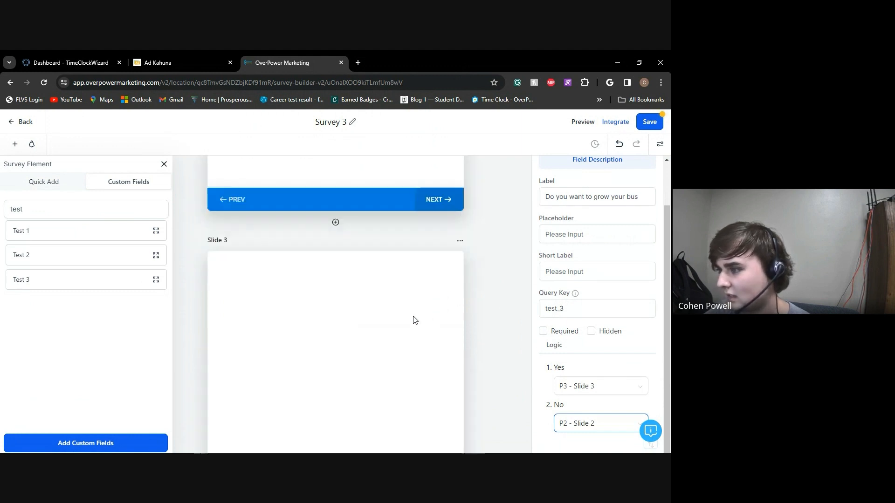
left_click(53, 184)
scroll(70, 280, "down", 2)
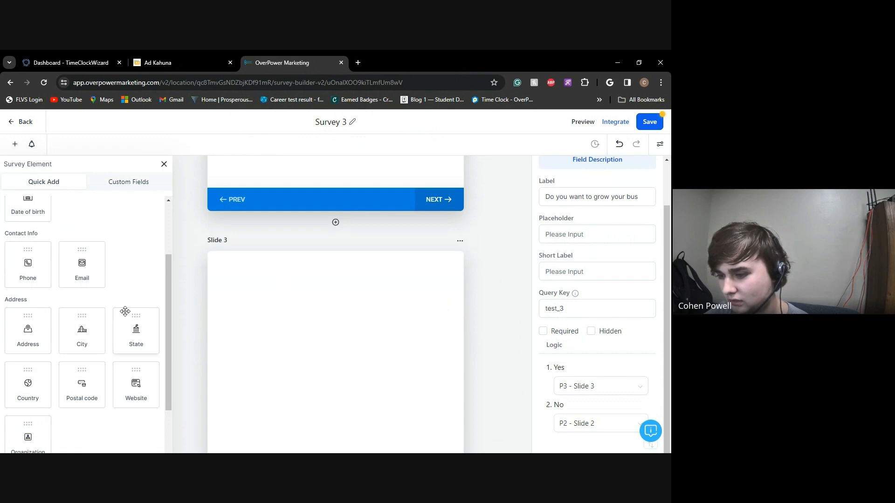
scroll(124, 312, "down", 3)
left_click_drag(40, 382, 240, 279)
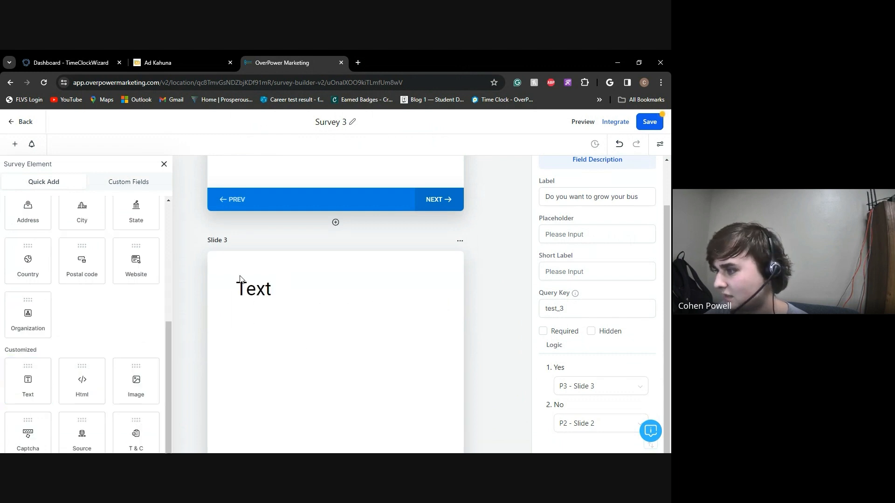
Replace the Slide 3 placeholder text with "Thank you for your submission" and, on a second line, "you may now close this page"
left_click(253, 288)
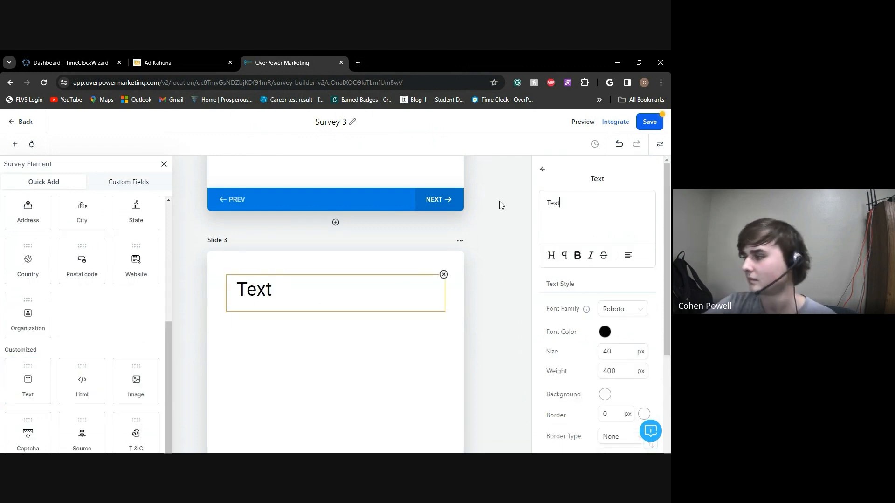
double_click(551, 203)
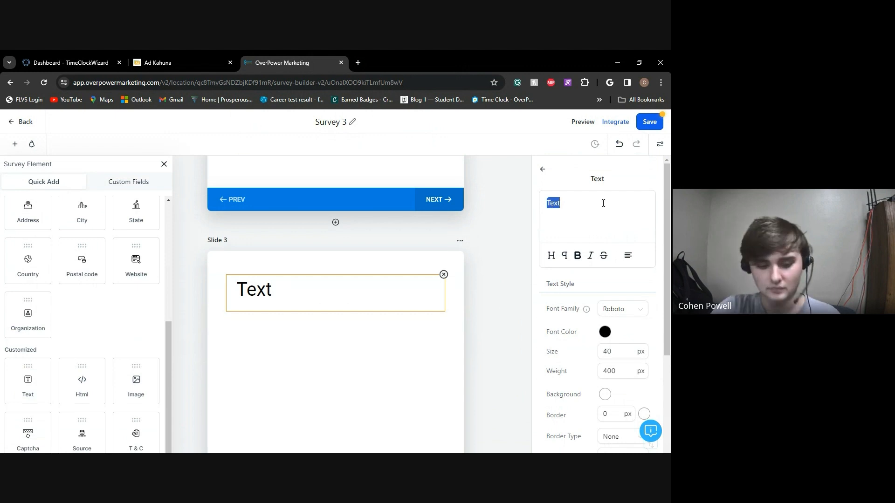
type("Thank yo")
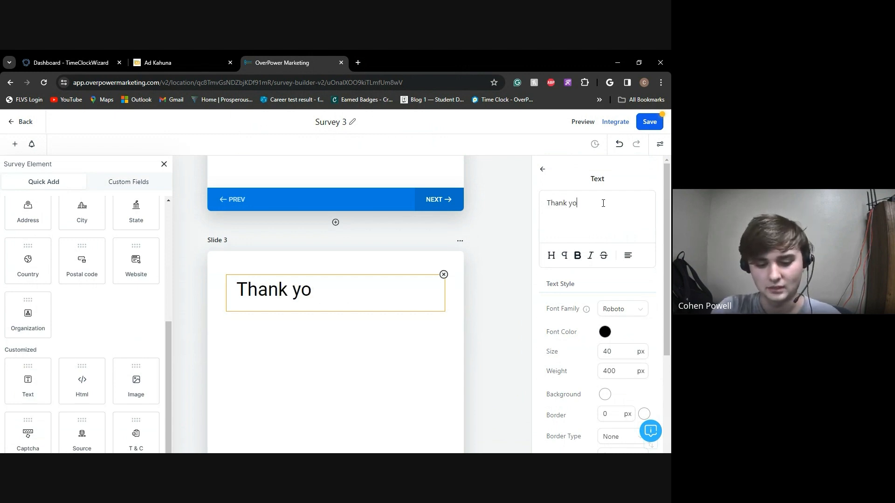
type("u for your ")
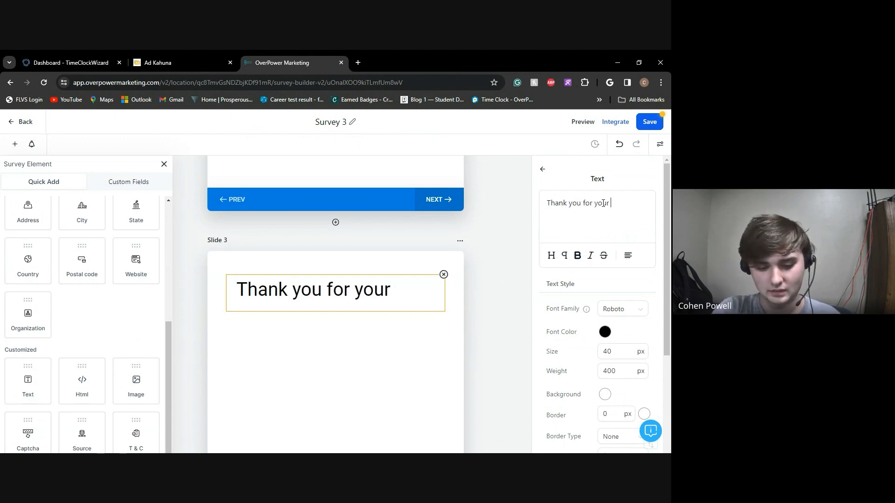
type("submission ")
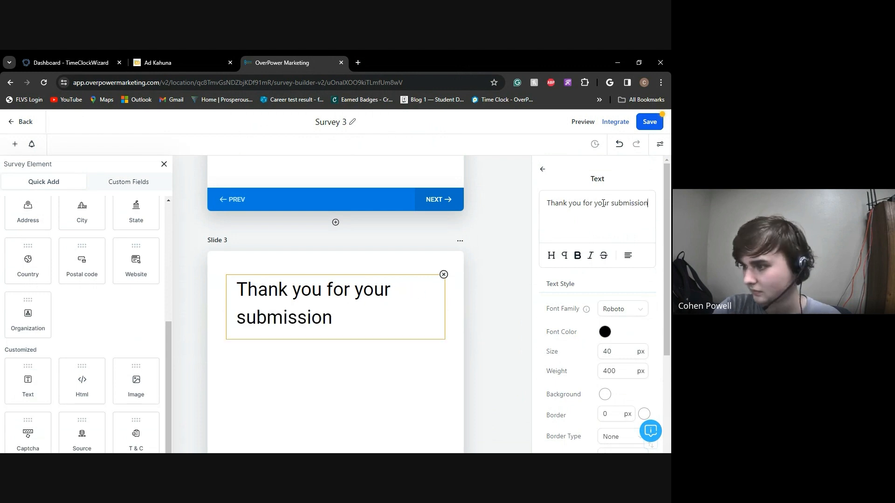
type("you ma")
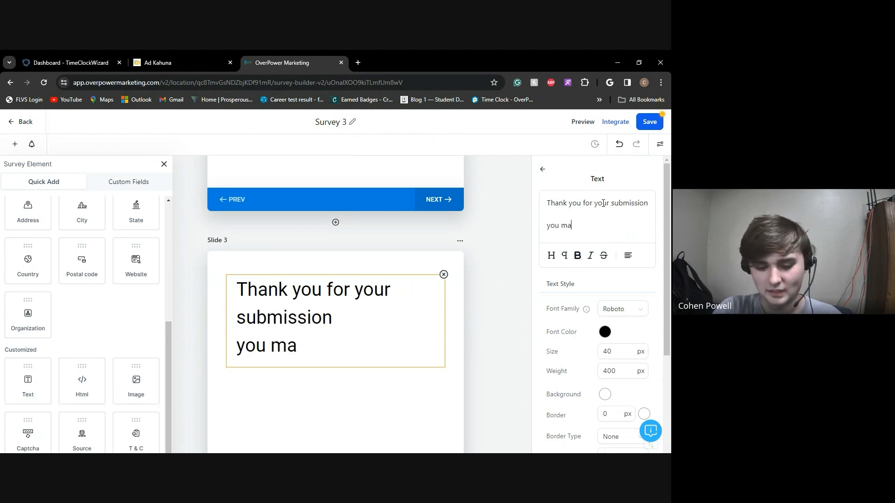
type("y now close this page")
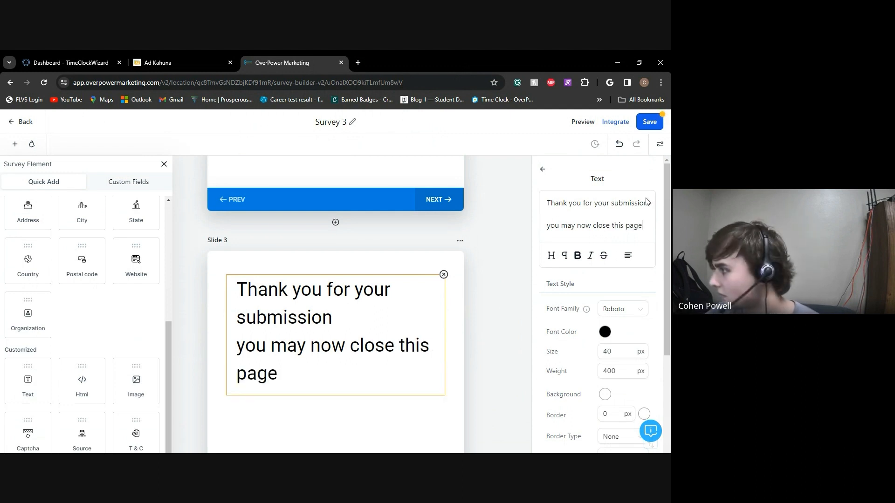
Center the line "you may now close this page" and justify the line "Thank you for your submission" on Slide 3
left_click(629, 256)
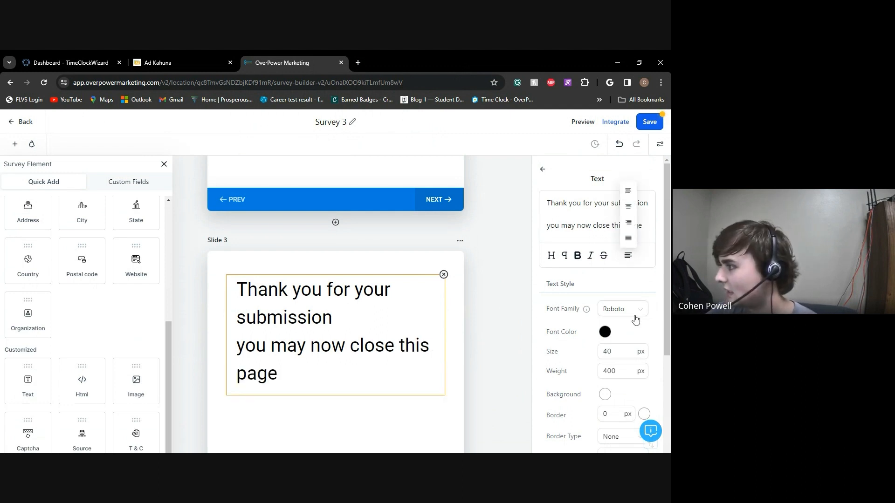
left_click(628, 207)
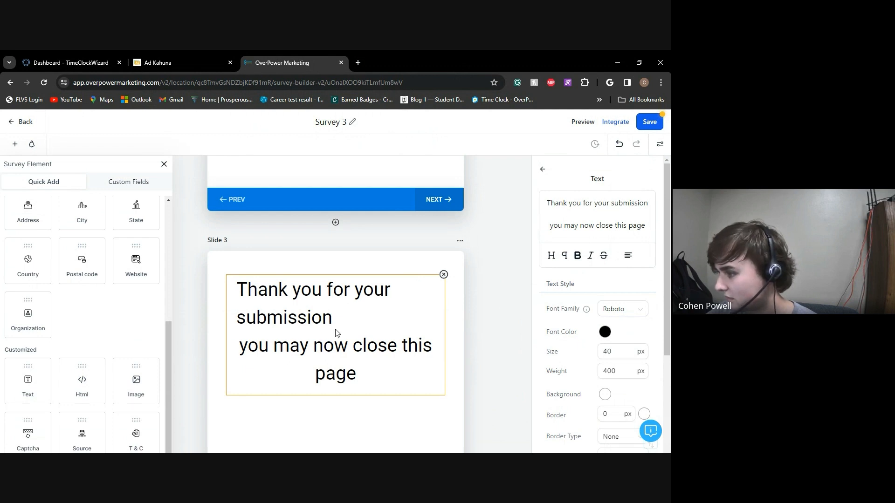
left_click(629, 258)
left_click(629, 238)
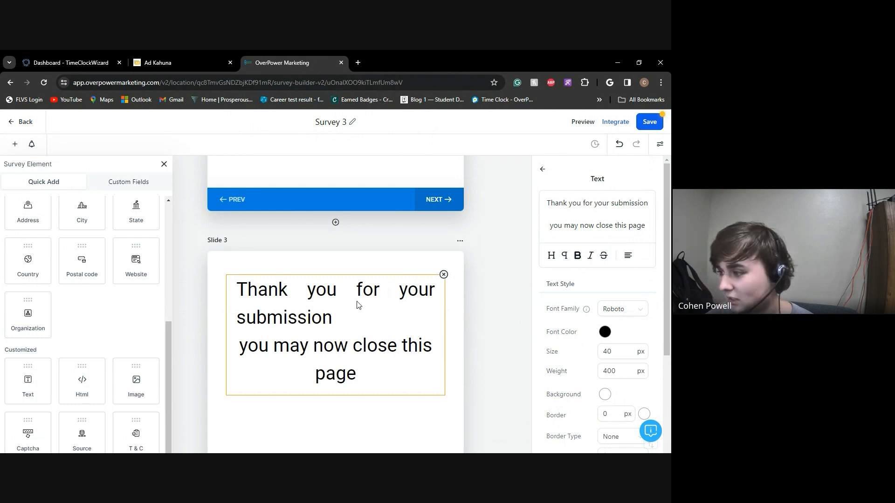
Start a new Radio Select custom field named "test 4" in the Additional Info group
scroll(426, 336, "up", 10)
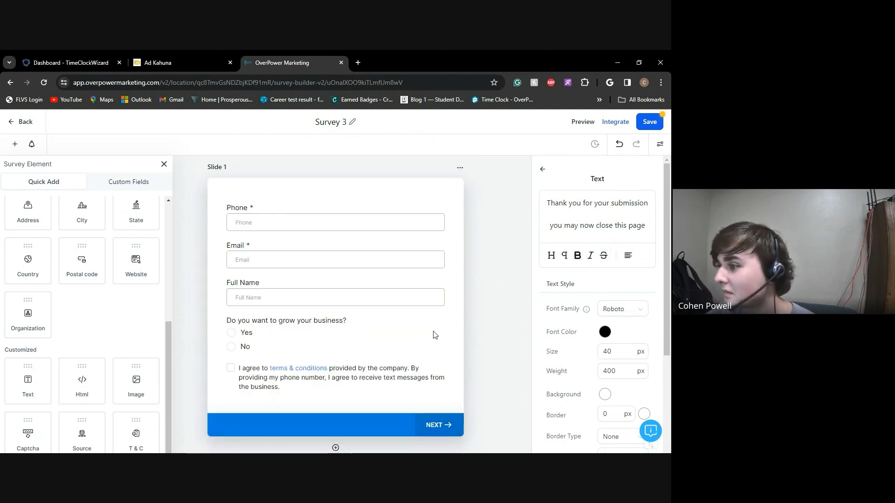
scroll(405, 317, "down", 3)
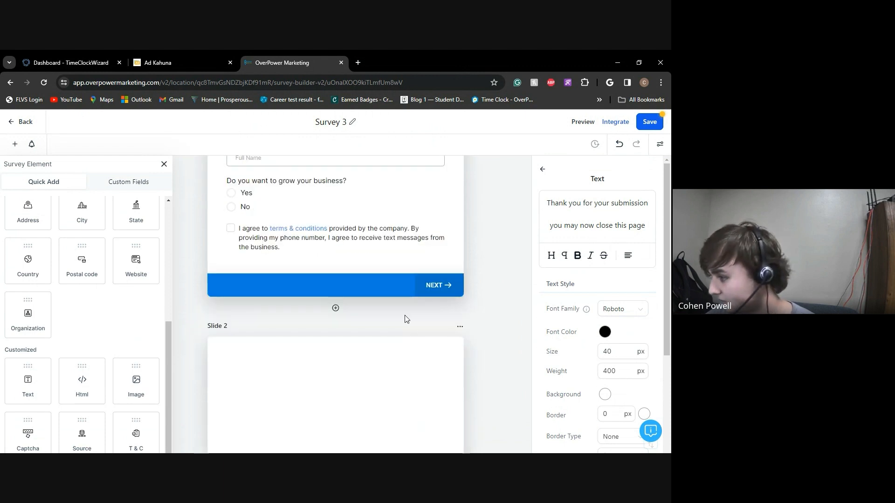
scroll(399, 321, "up", 1)
scroll(396, 322, "down", 2)
scroll(368, 321, "up", 1)
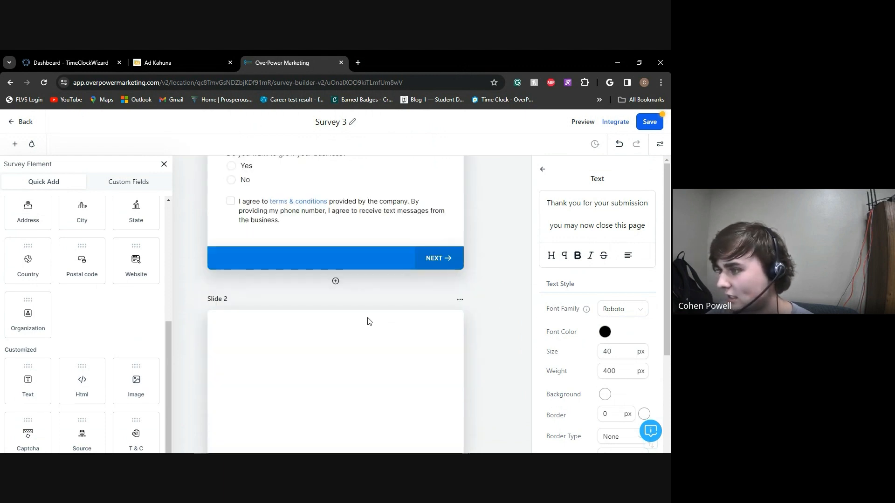
scroll(322, 327, "down", 5)
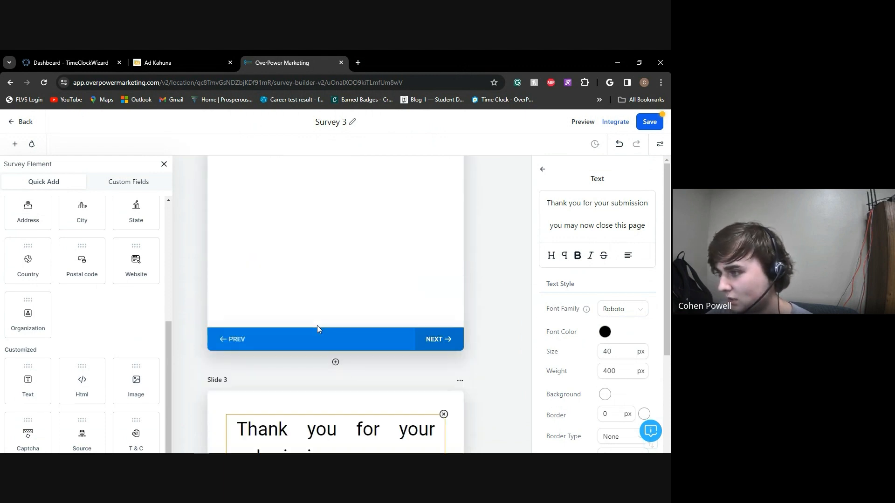
scroll(317, 329, "up", 2)
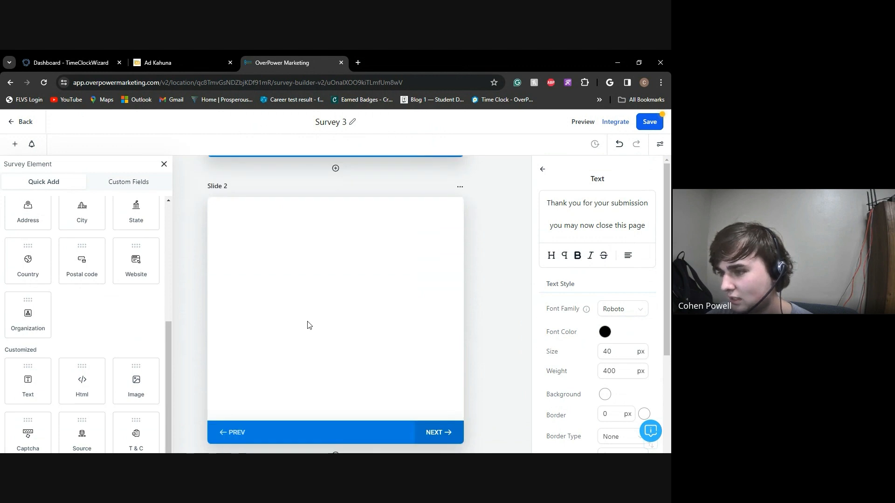
left_click(104, 185)
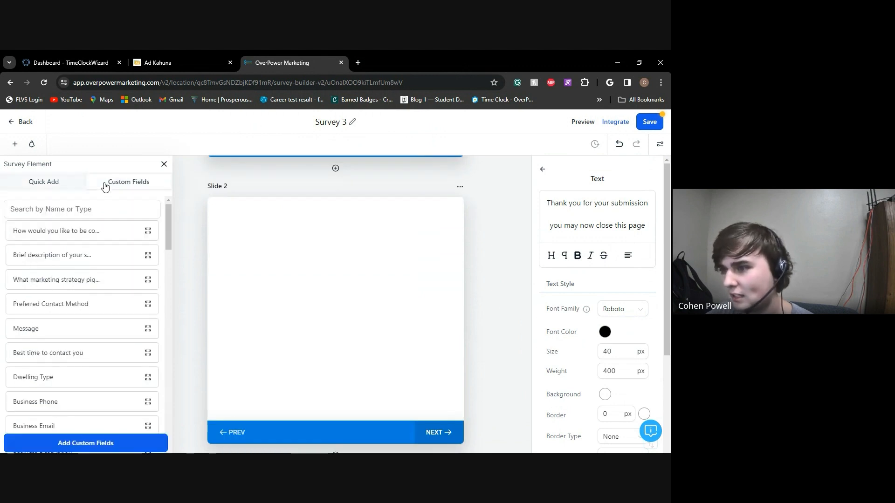
left_click(82, 447)
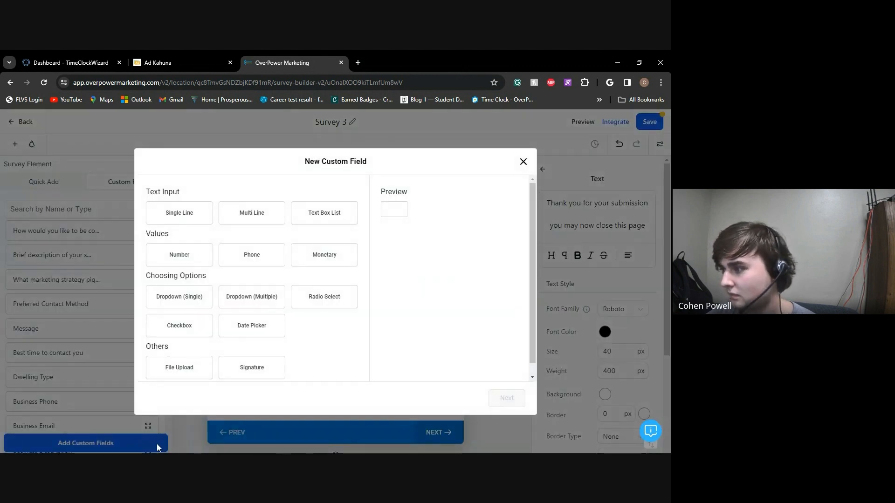
left_click(343, 295)
left_click(506, 398)
left_click(187, 245)
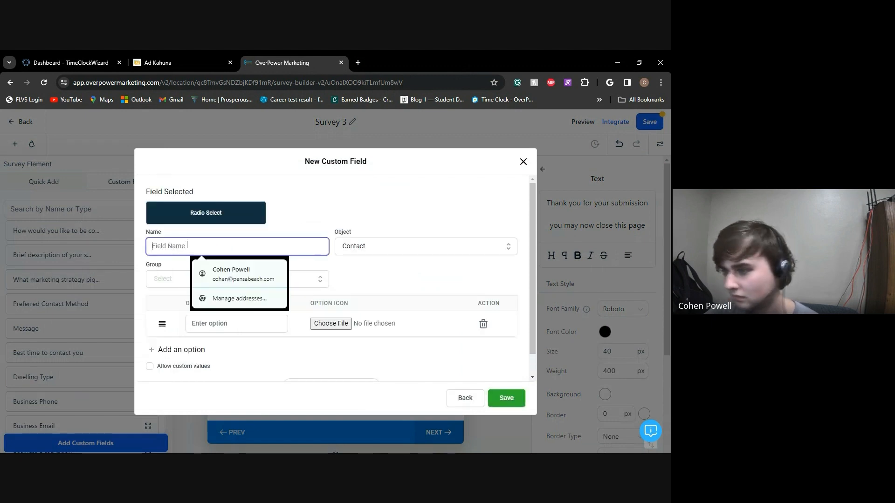
type("test 4")
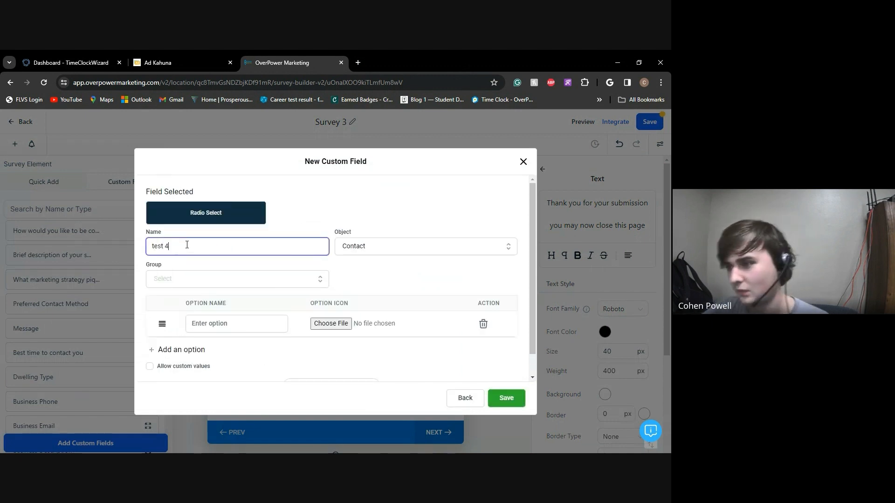
left_click(178, 280)
left_click(187, 310)
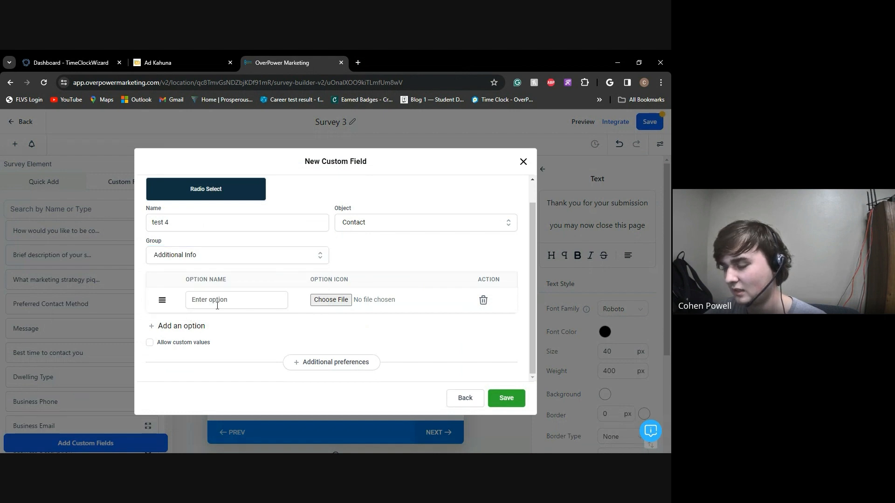
Give the new radio field the options "yes" and "no" and save it
left_click(217, 305)
type("yes")
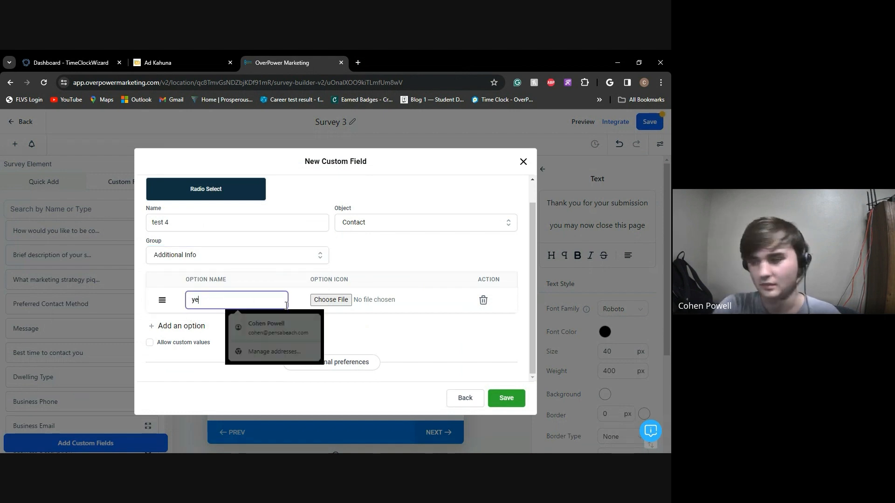
left_click(203, 326)
left_click(203, 326)
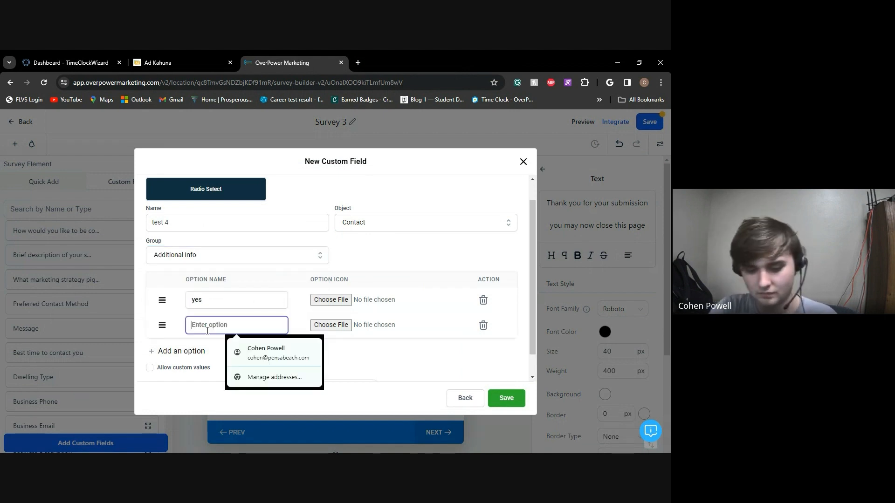
type("no")
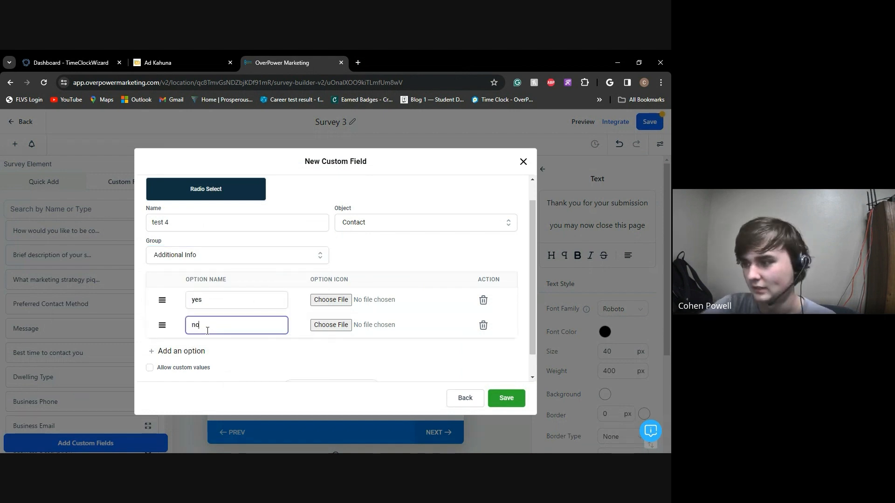
left_click(504, 400)
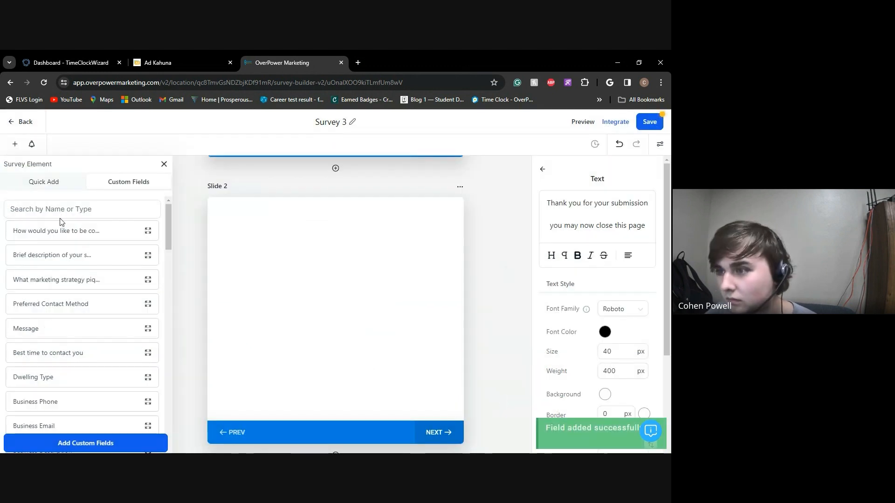
Search the custom fields for "test", add the test 4 field to Slide 2 and open its settings
left_click(51, 204)
type("test")
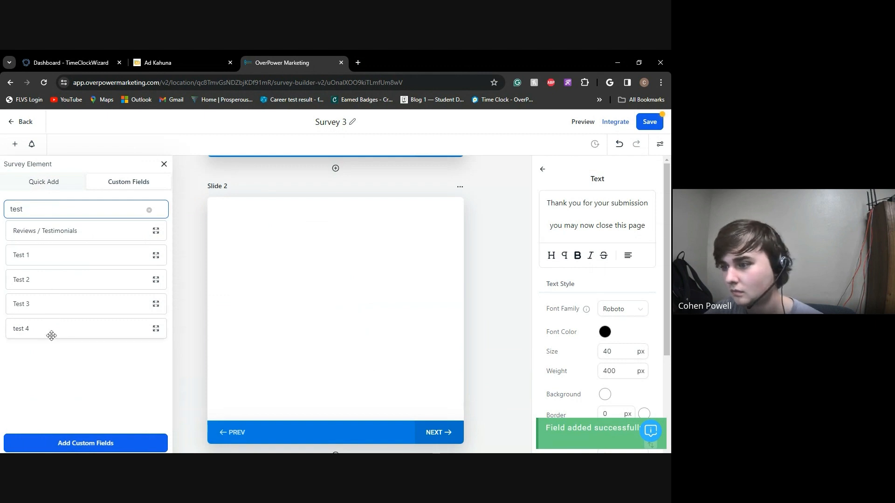
left_click_drag(50, 332, 300, 256)
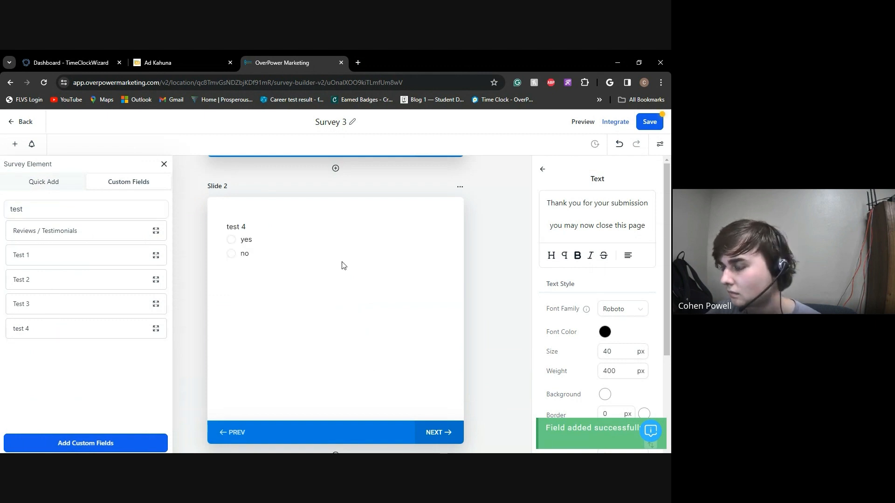
left_click(275, 225)
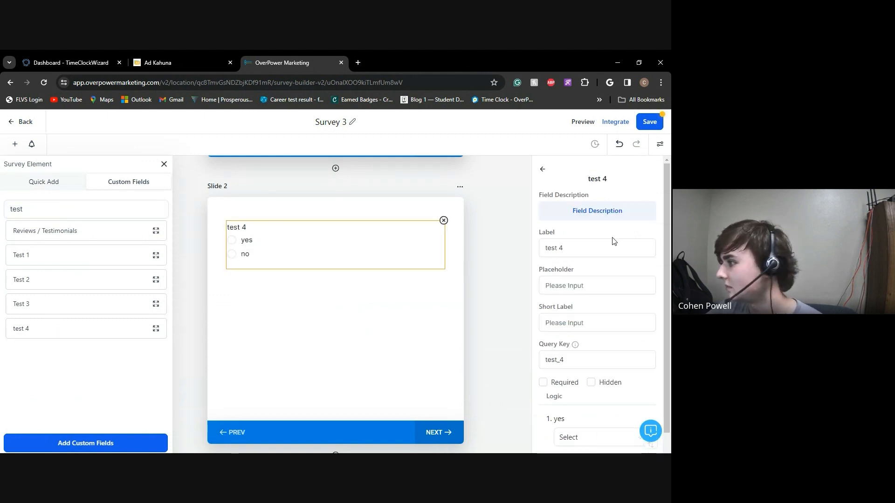
Change the label of the test 4 field on Slide 2 to "Are you sure?"
triple_click(614, 241)
type("Are ")
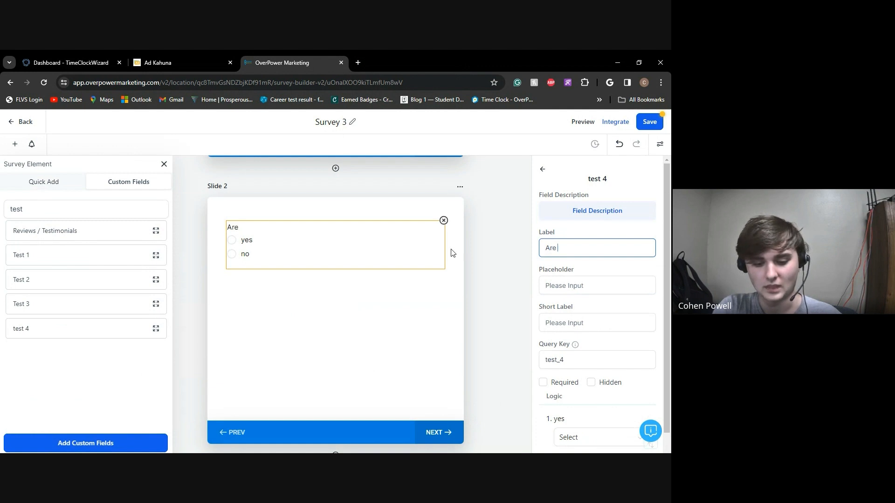
type("you sure?")
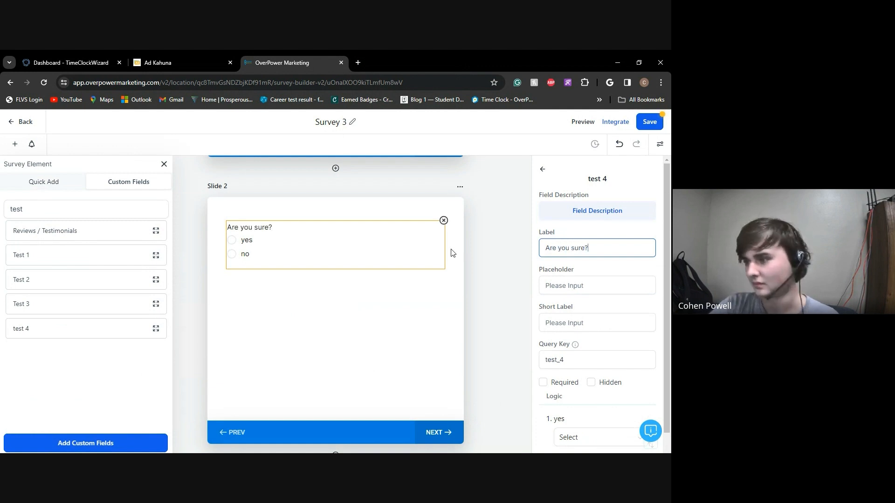
scroll(294, 269, "up", 1)
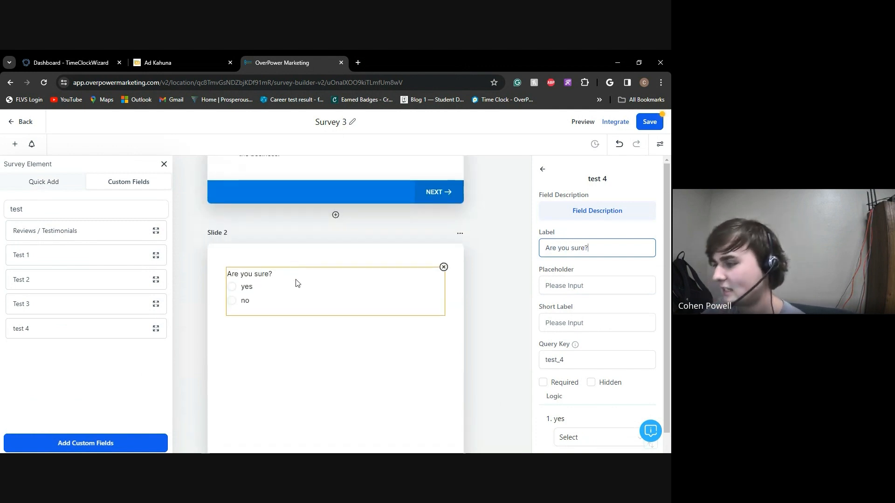
Set the "Are you sure?" field's logic so yes disqualifies immediately and no goes to P1 - Slide 1
scroll(326, 284, "down", 2)
scroll(592, 394, "down", 1)
left_click(592, 387)
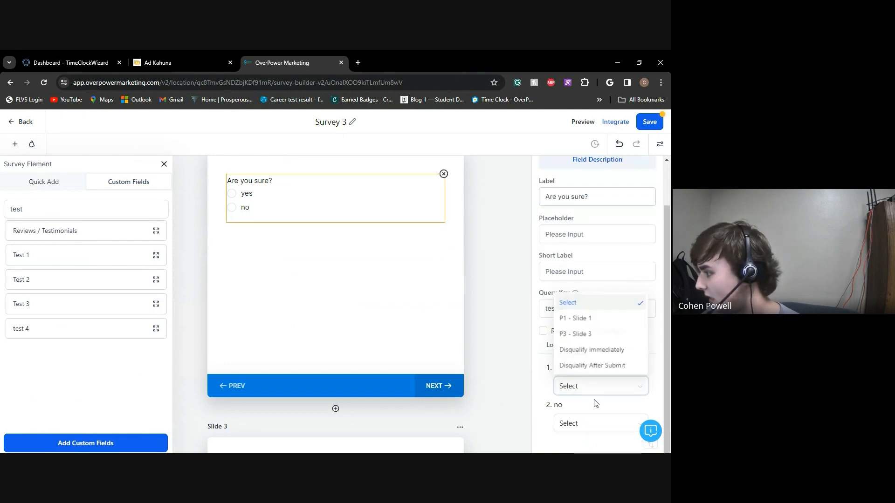
left_click(597, 355)
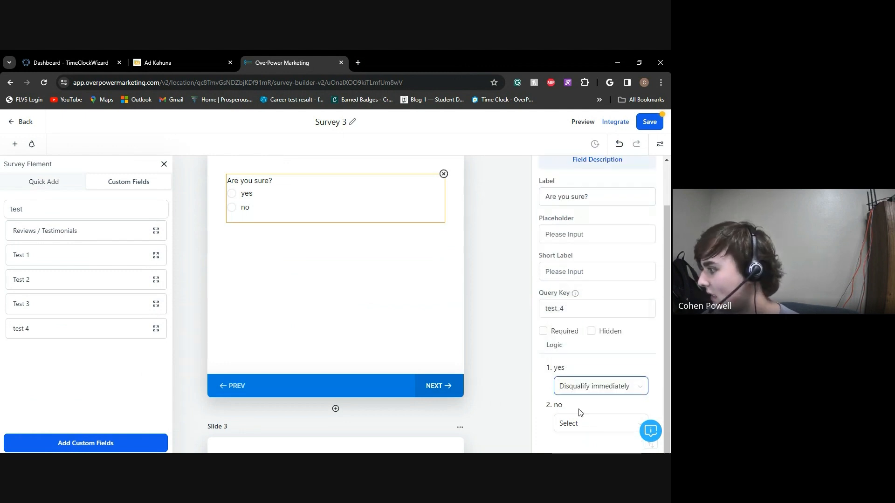
left_click(580, 423)
scroll(399, 284, "up", 7)
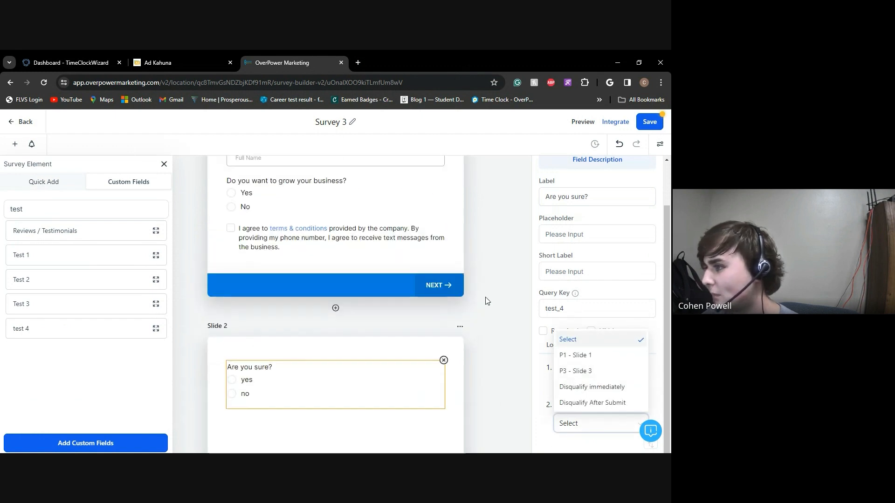
left_click(573, 358)
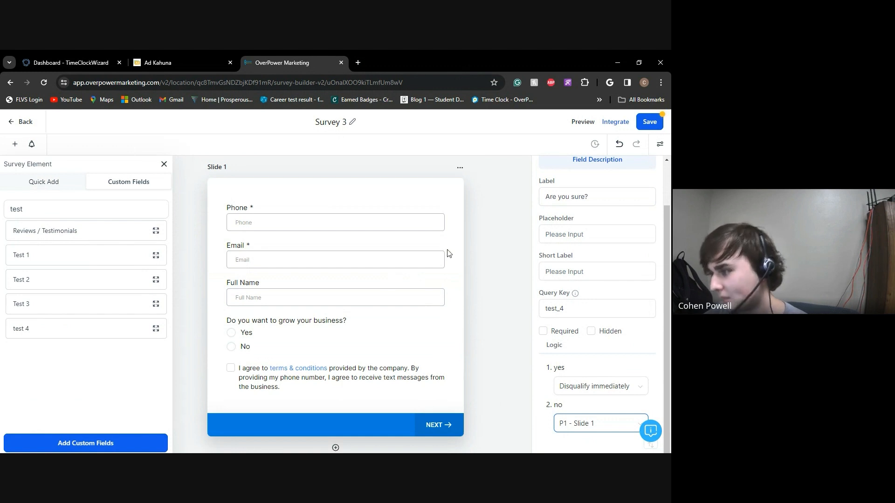
Review the flow of Survey 3 from the Slide 1 questions through Slide 2 to the closing message on Slide 3
scroll(448, 265, "down", 3)
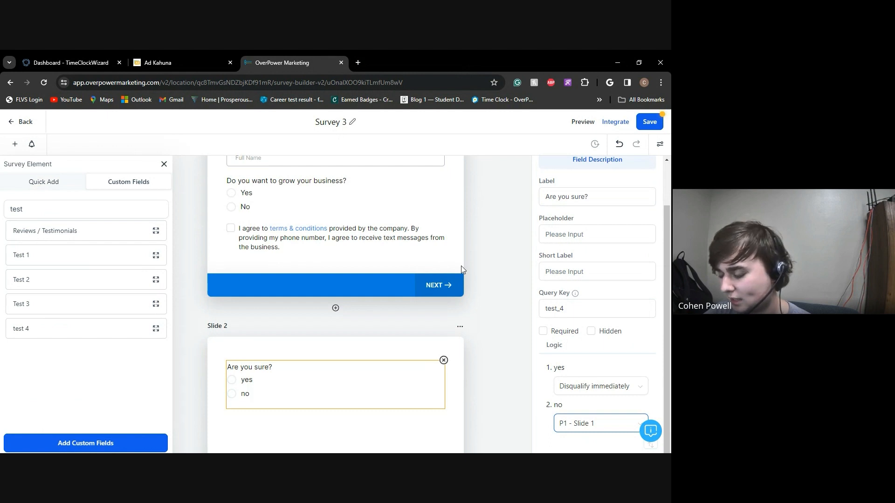
scroll(472, 255, "up", 1)
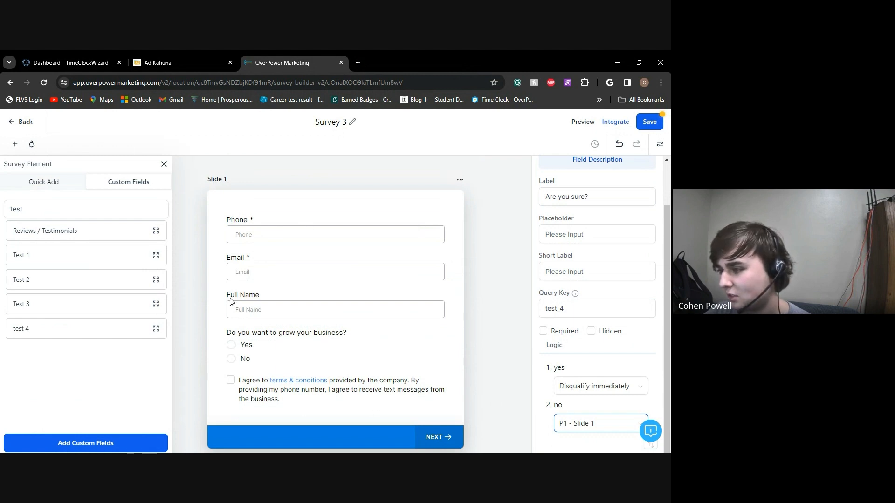
scroll(321, 298, "down", 2)
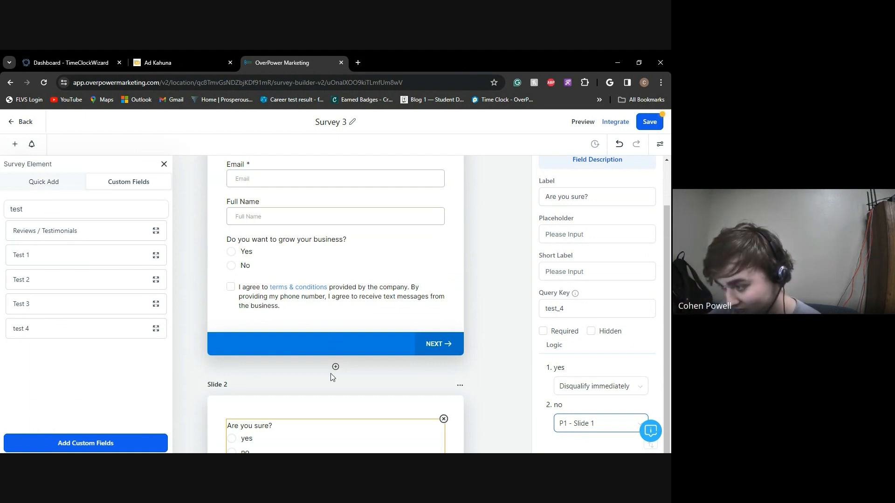
scroll(347, 367, "down", 6)
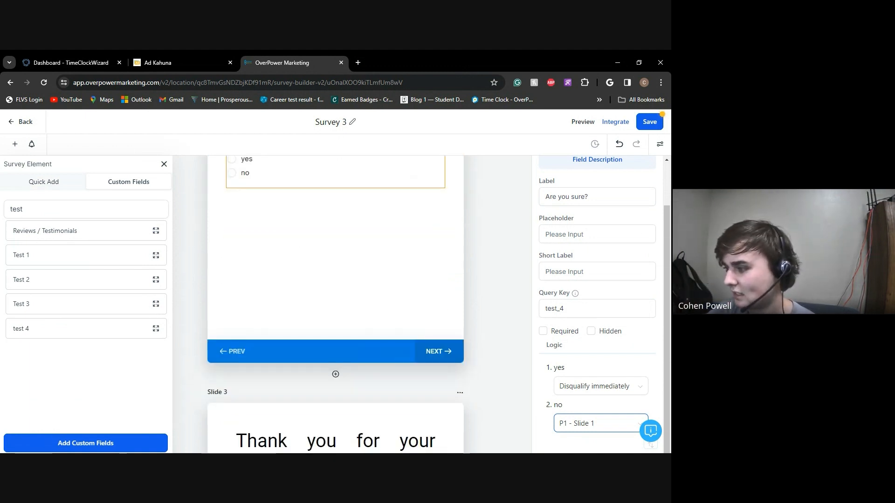
scroll(428, 378, "down", 6)
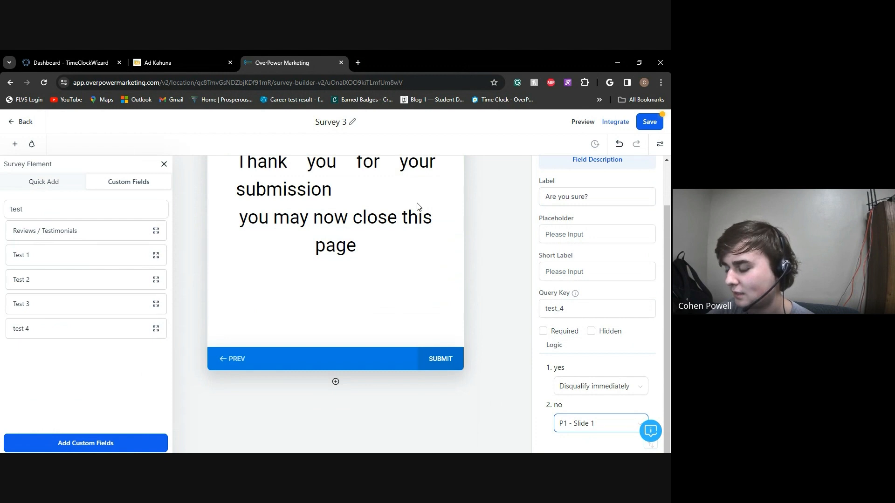
scroll(320, 295, "up", 7)
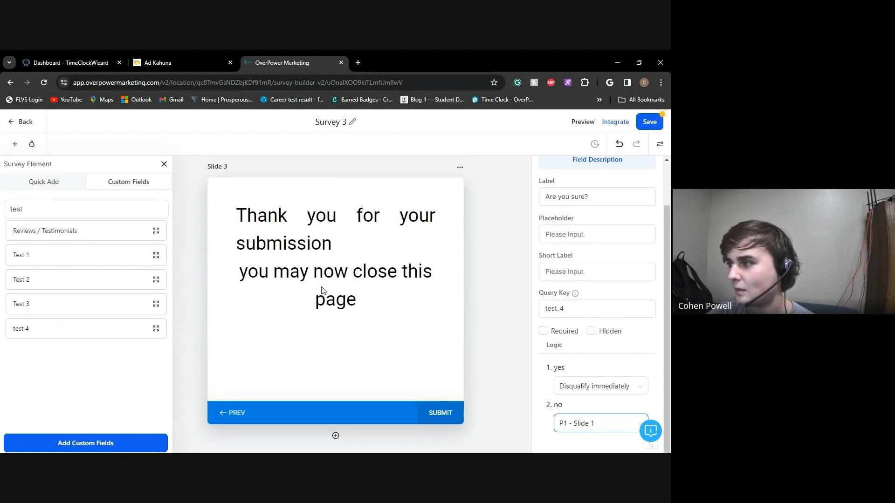
scroll(379, 305, "up", 5)
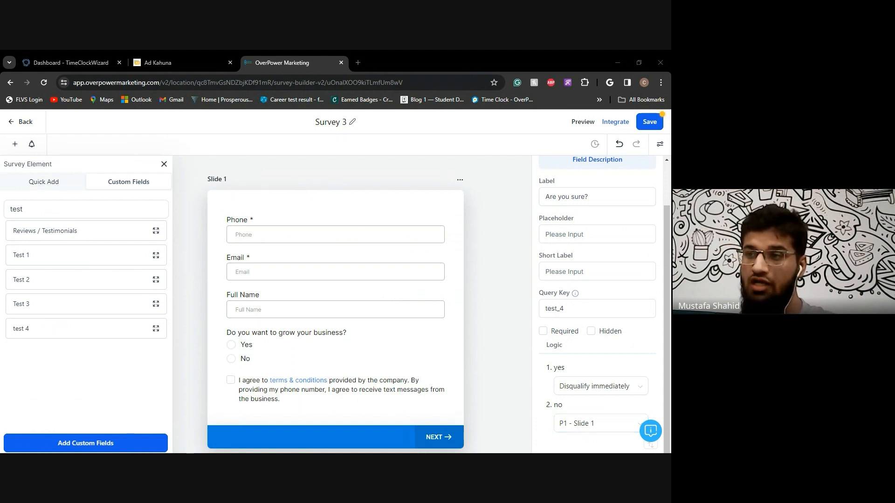
scroll(334, 306, "down", 4)
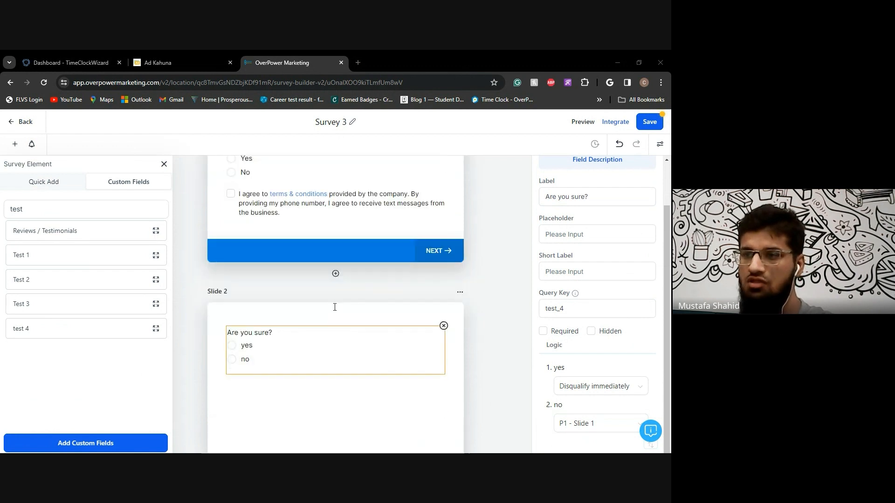